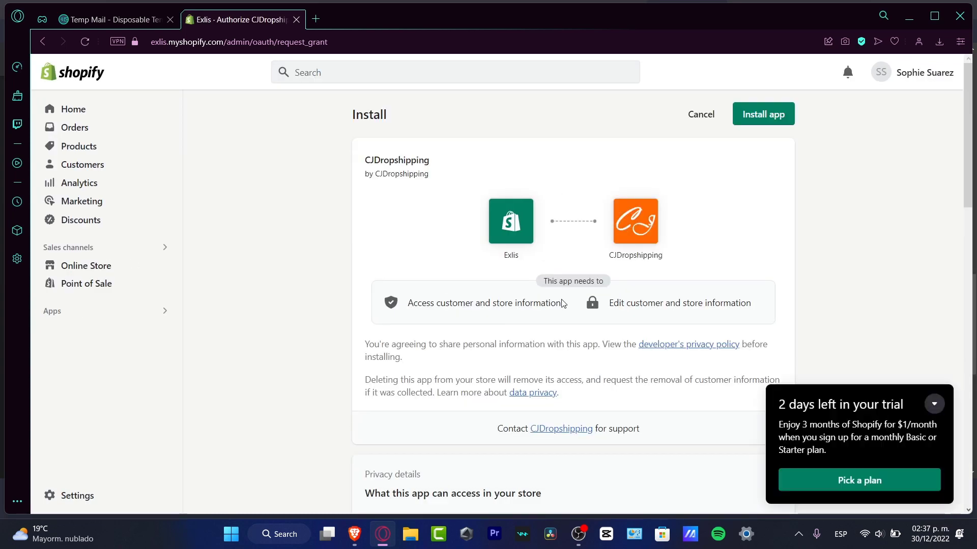
- Dismiss the trial offer and return to the Exlis admin home, where the setup guide shows 2 of 5 tasks
click(935, 405)
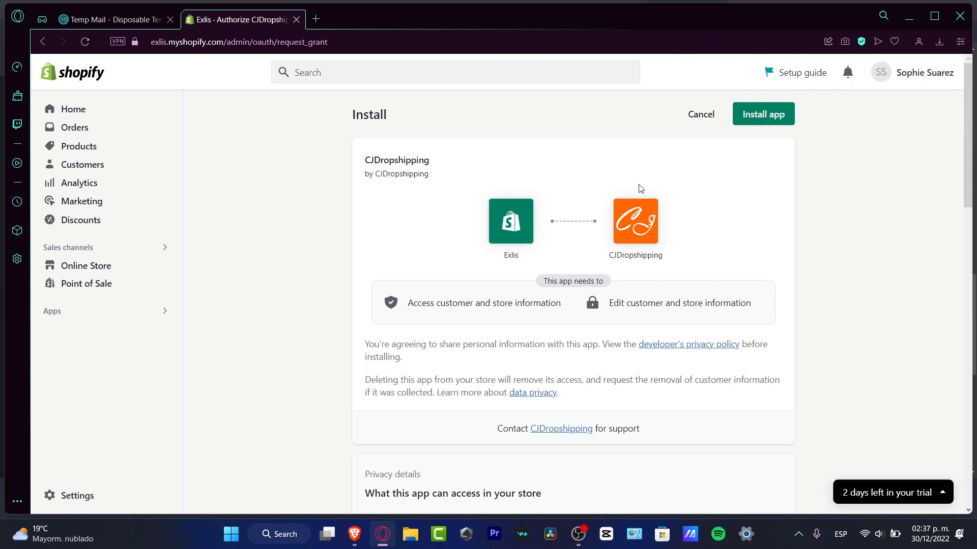
click(79, 64)
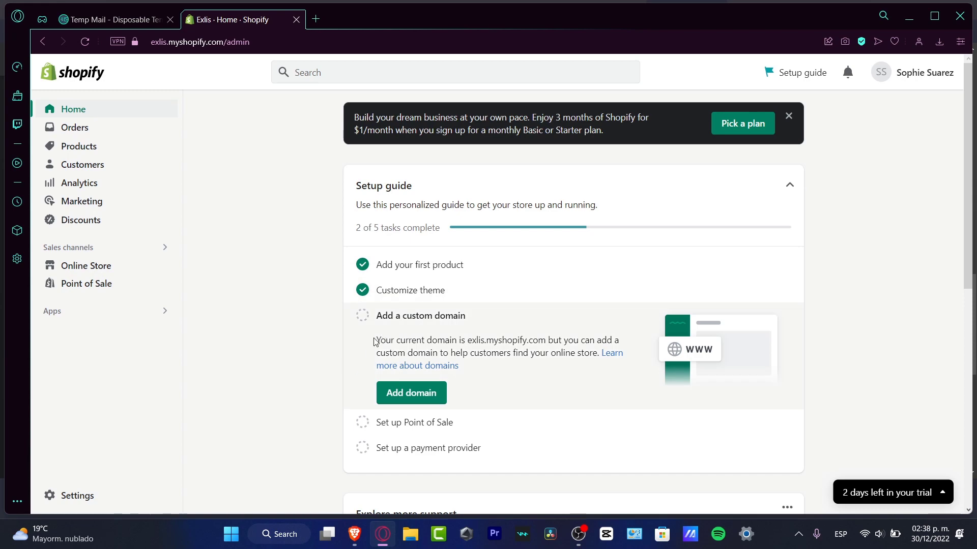
- Add the CJdropshipping app from the store's recommended apps list
click(80, 311)
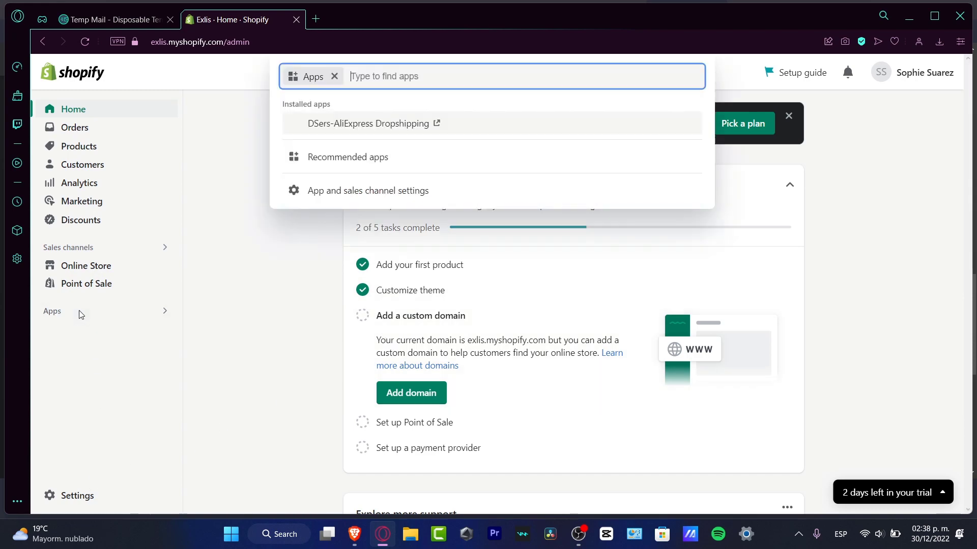
click(374, 161)
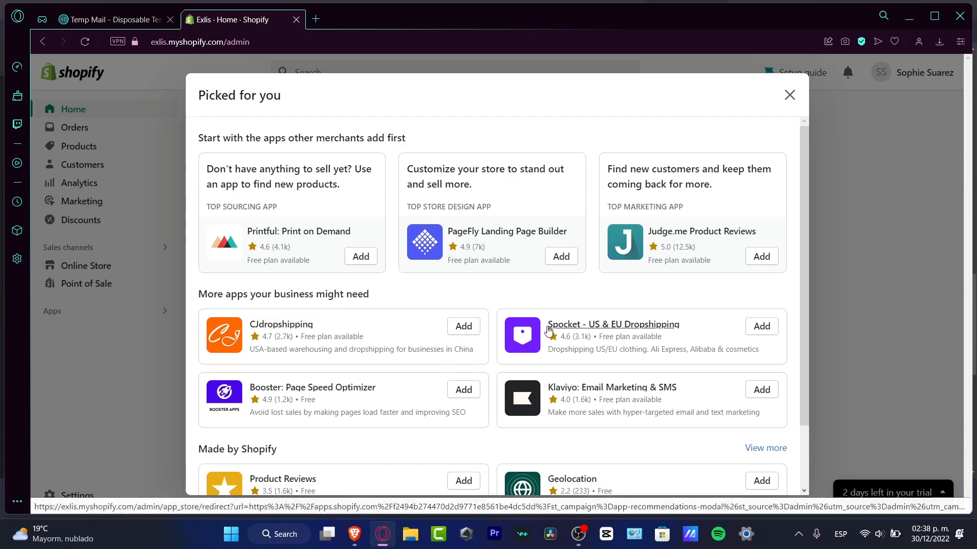
scroll(547, 335, down, 2)
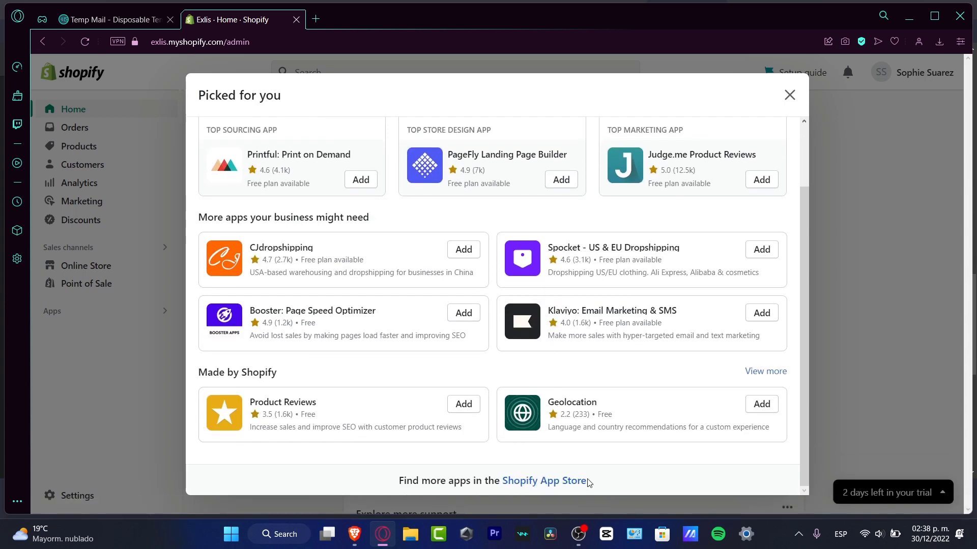
click(465, 249)
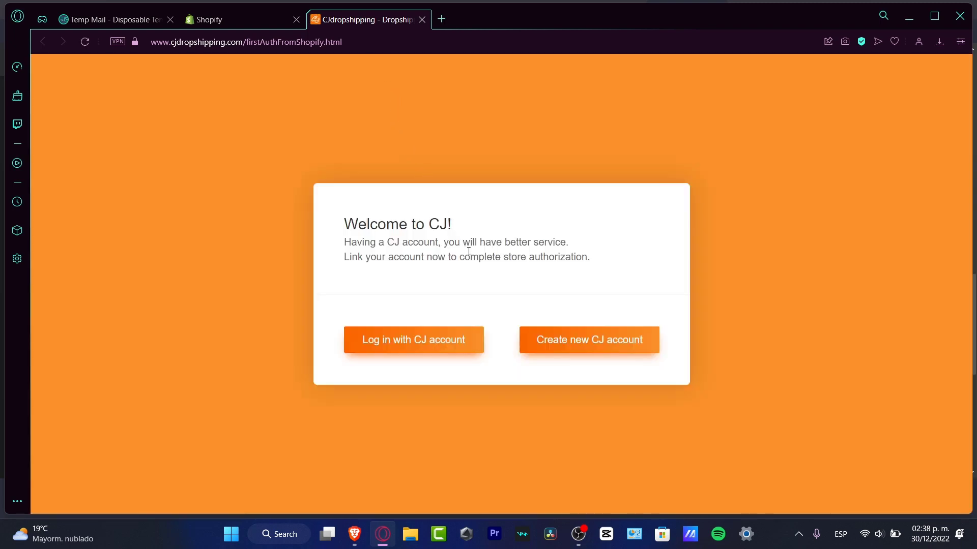
- Create a new CJ account and close the extra browser window
click(584, 351)
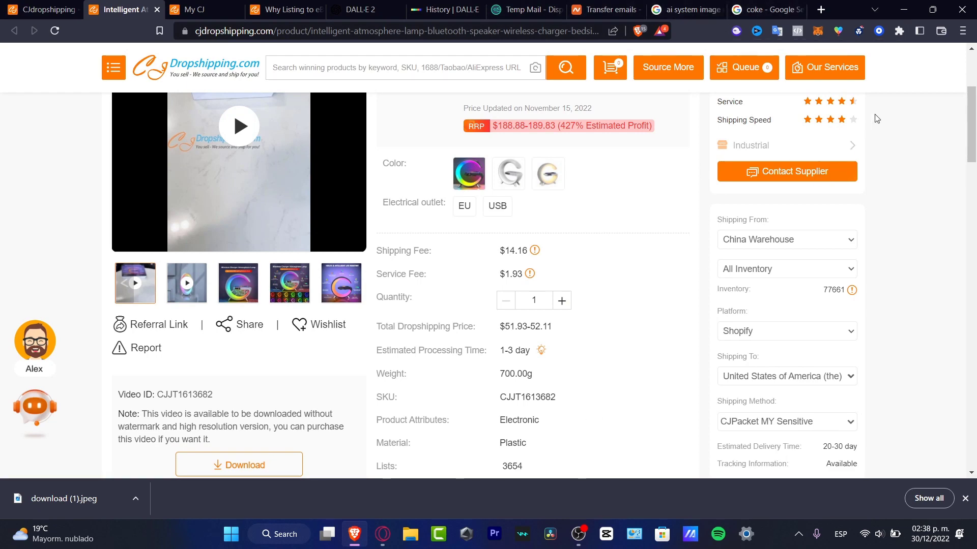
click(962, 9)
click(526, 149)
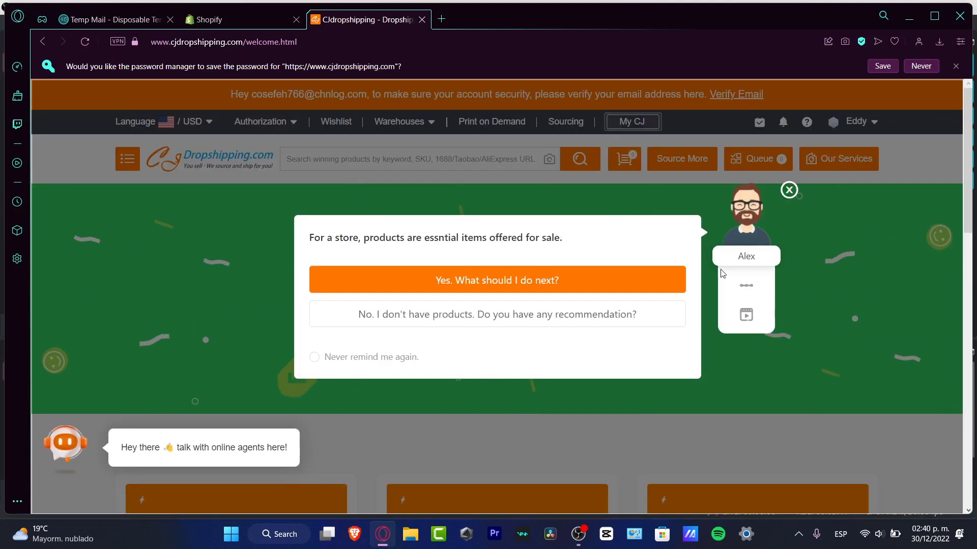
- Answer that the store already has products, dismiss the prompts, and return to Shopify admin
click(314, 356)
click(496, 274)
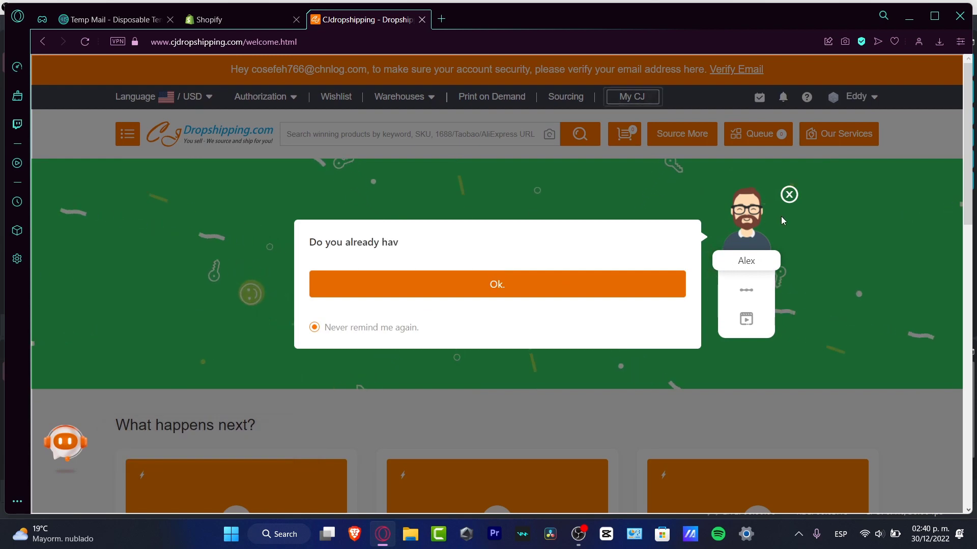
click(786, 202)
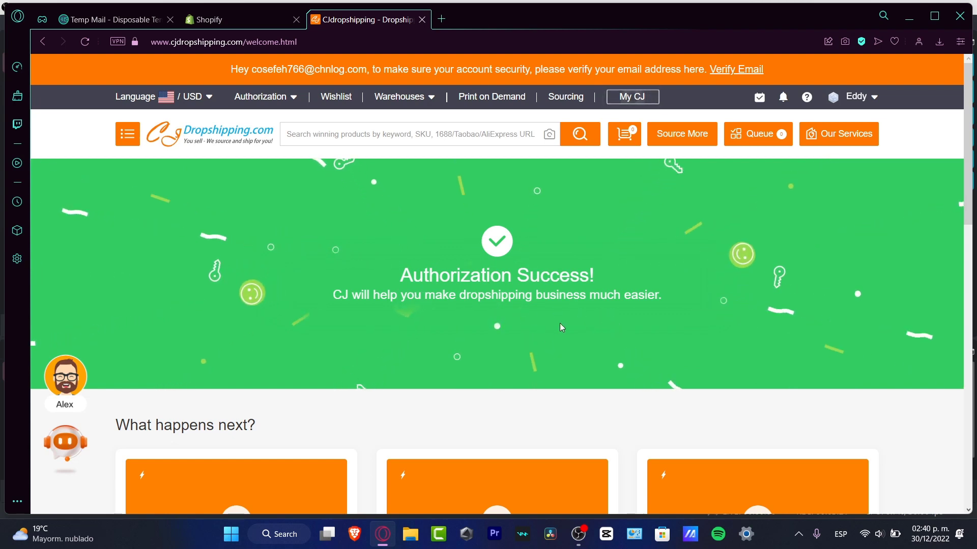
click(245, 19)
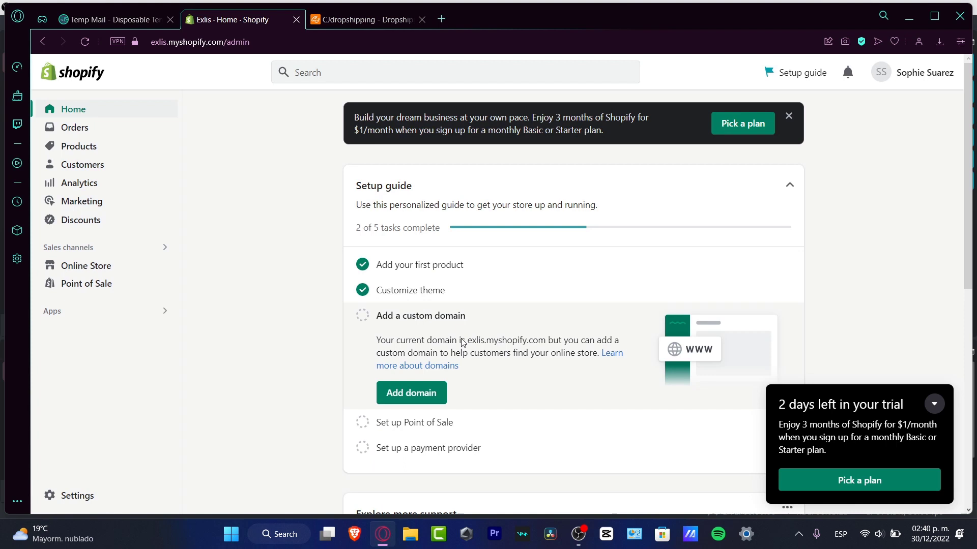
- Open the Silicone Grip Device Finger Exercise Stretcher listing form from CJ's Trending Products
click(402, 26)
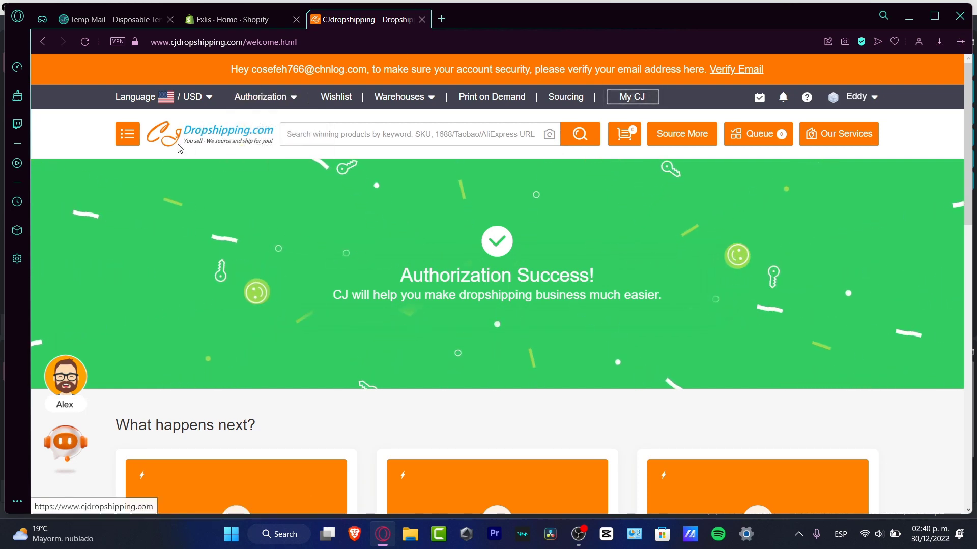
click(224, 137)
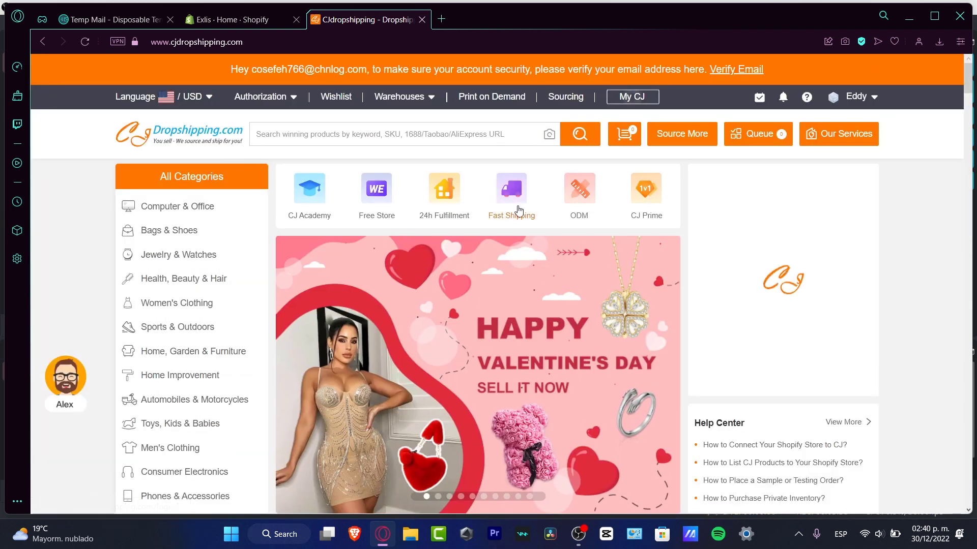
scroll(582, 214, down, 7)
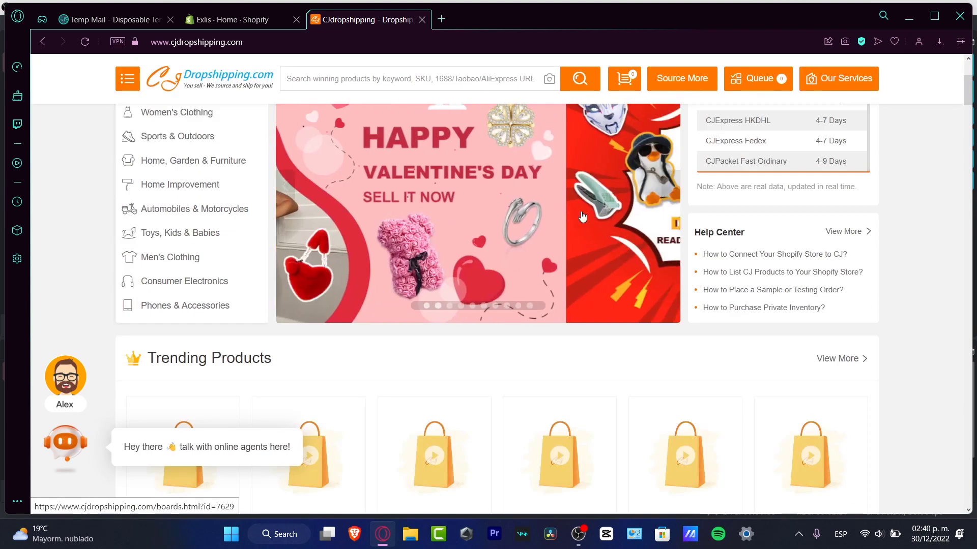
mouse_move(553, 331)
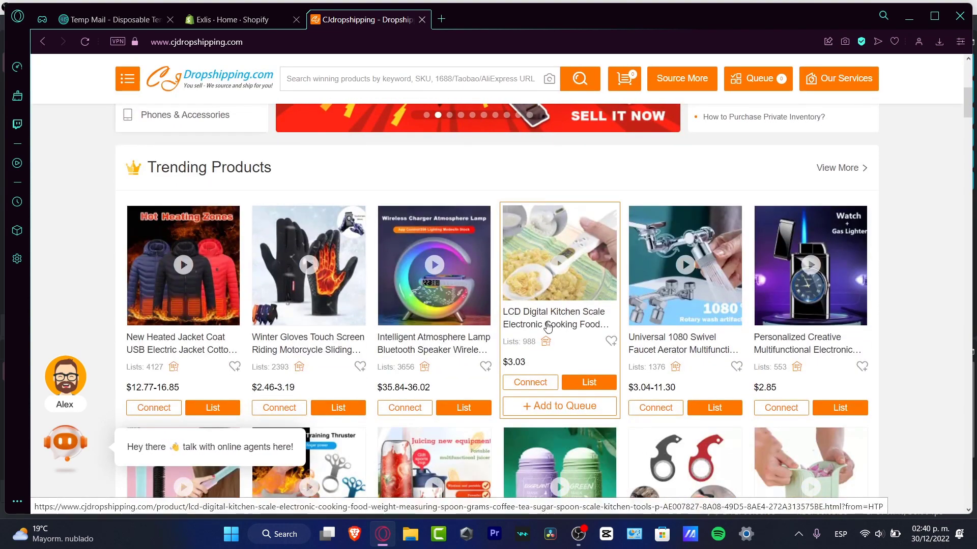
scroll(508, 341, down, 3)
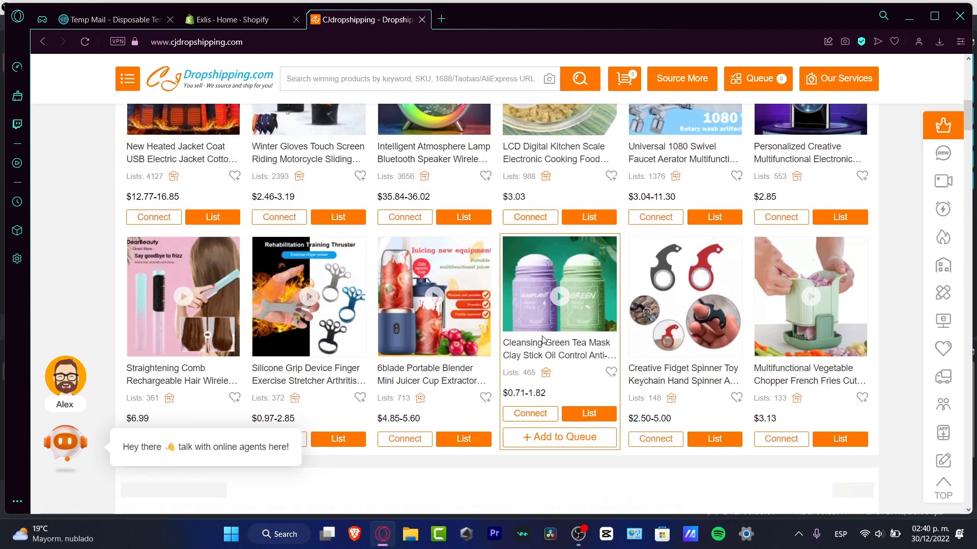
mouse_move(312, 304)
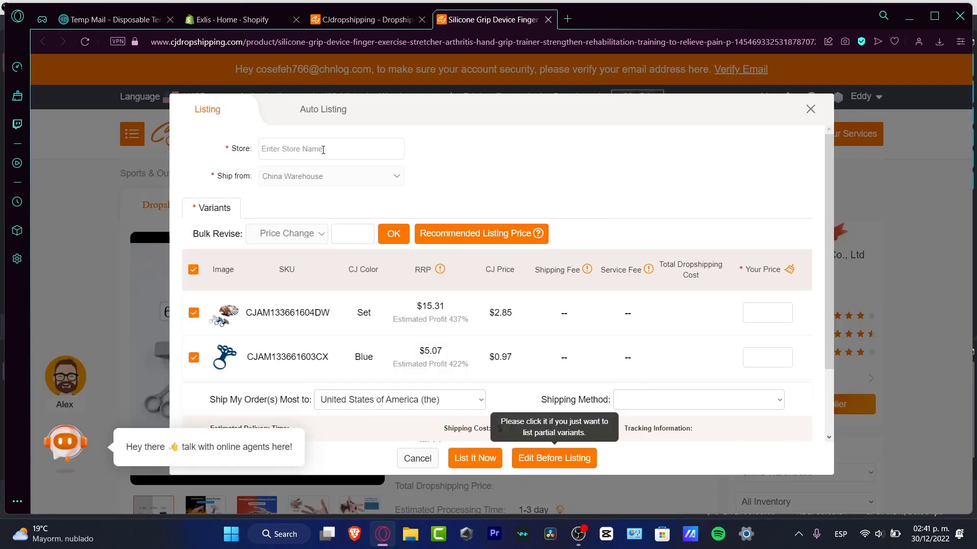
- Choose the exlis store as the listing destination for the grip trainer
click(328, 149)
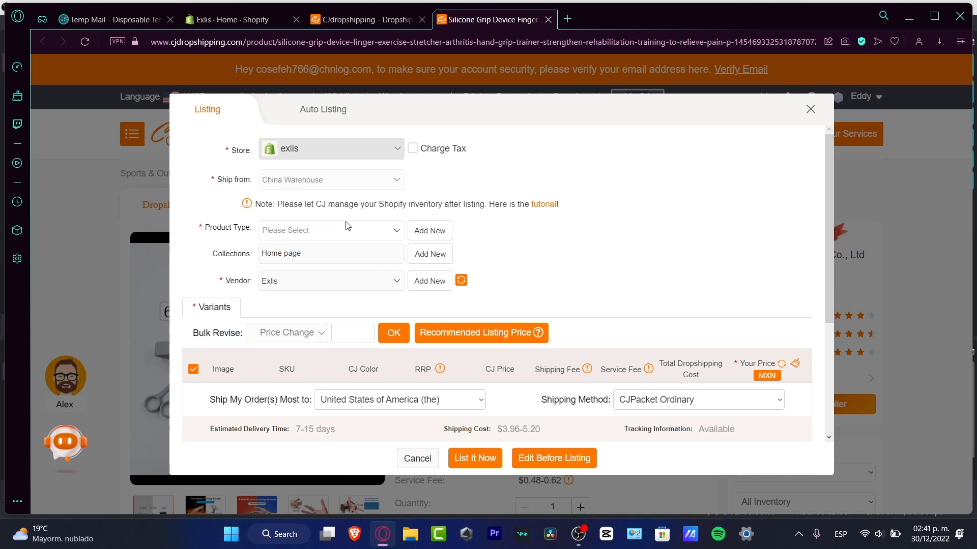
click(347, 225)
click(311, 263)
scroll(636, 262, down, 3)
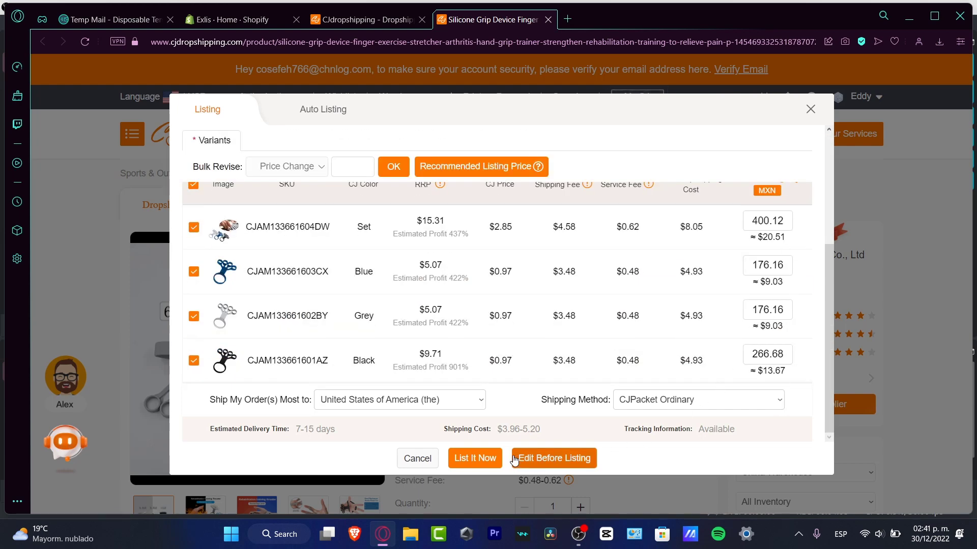
click(483, 459)
scroll(483, 381, up, 3)
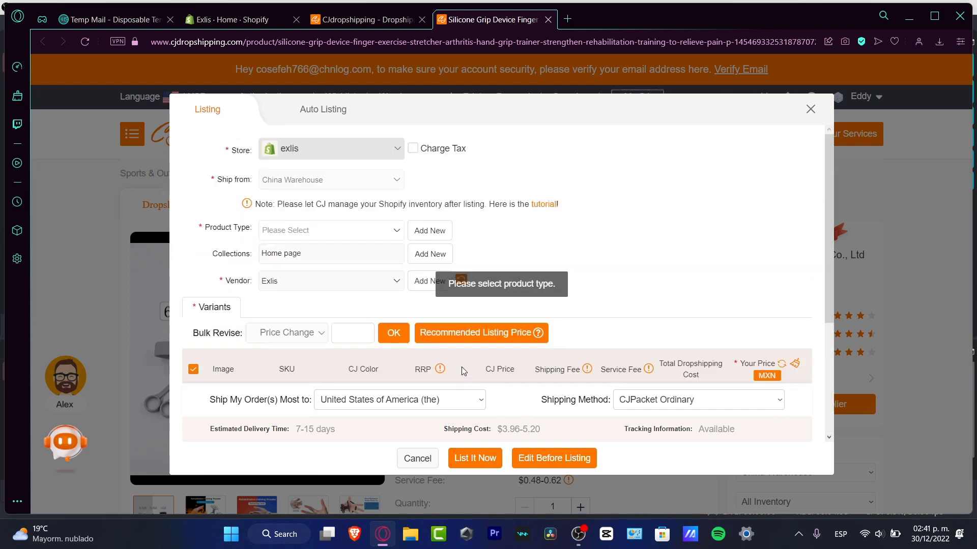
- Add the new product type 'hands' and list the grip trainer to the store
click(430, 231)
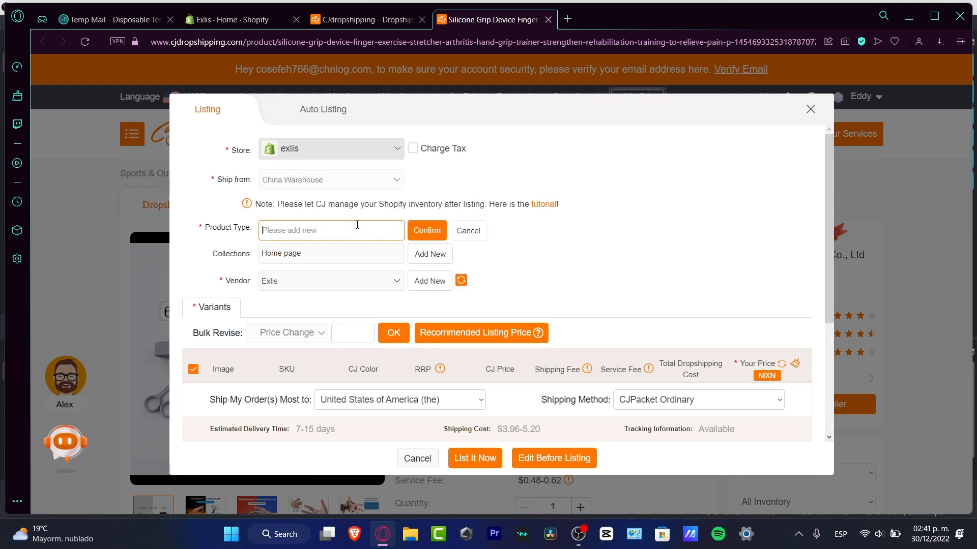
text(hands)
click(427, 230)
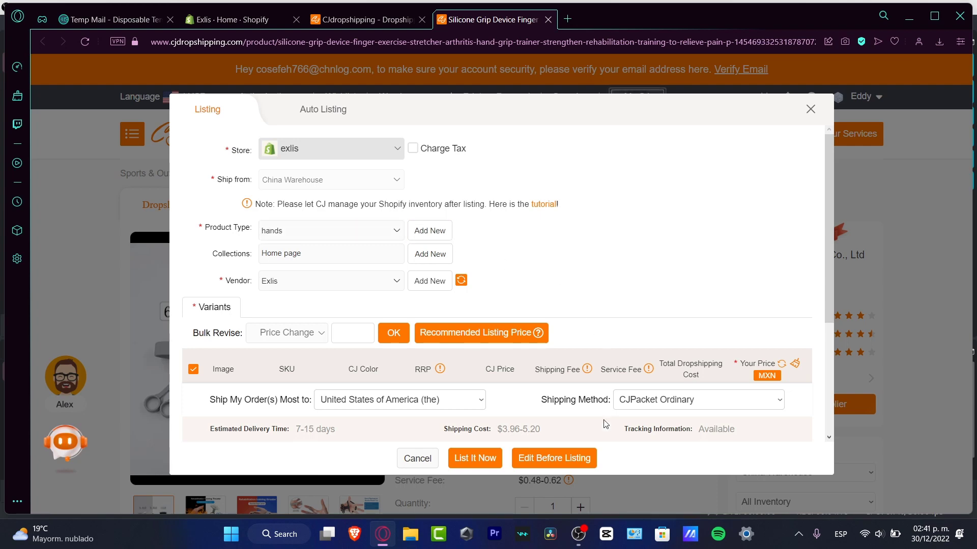
click(488, 459)
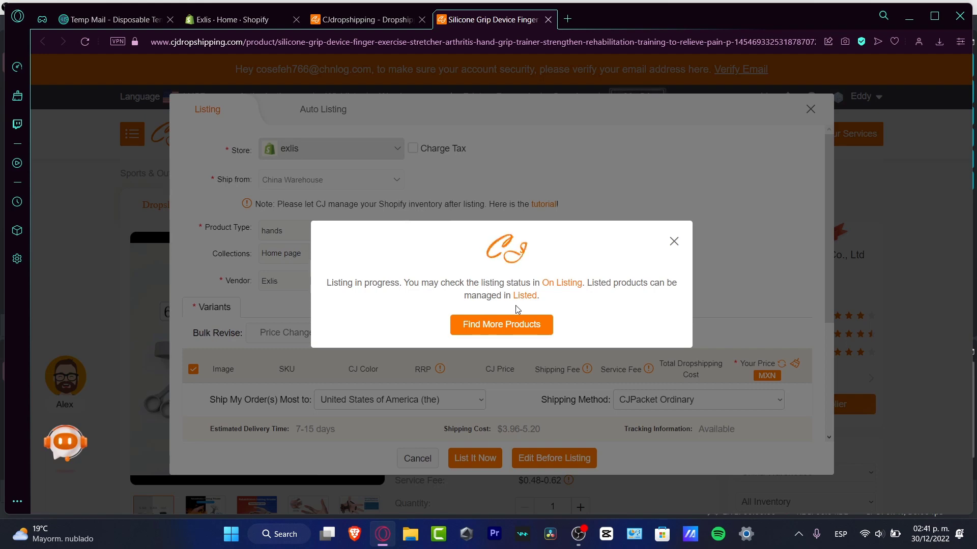
click(249, 23)
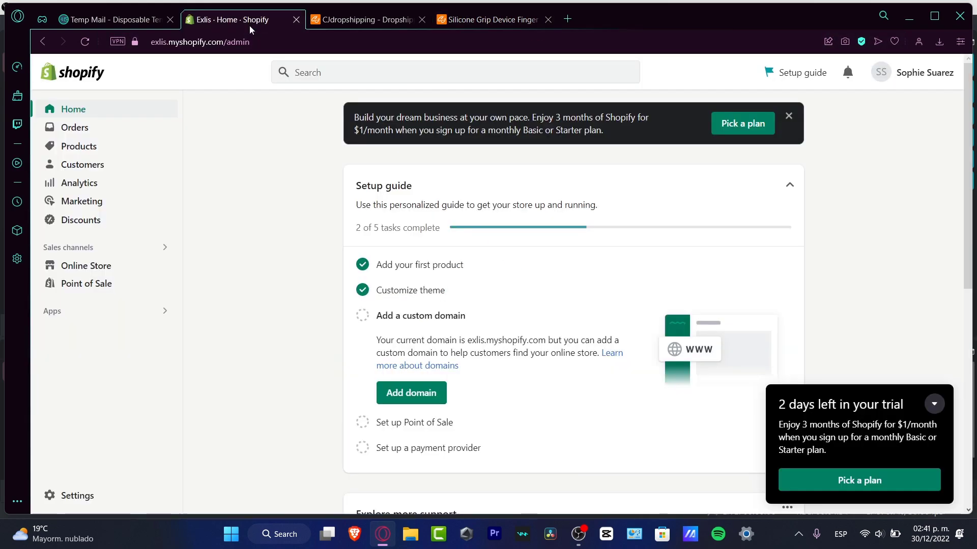
- Show Shopify Products, where the Silicone Grip trainer is Active, type hands, with 4 variants
click(103, 148)
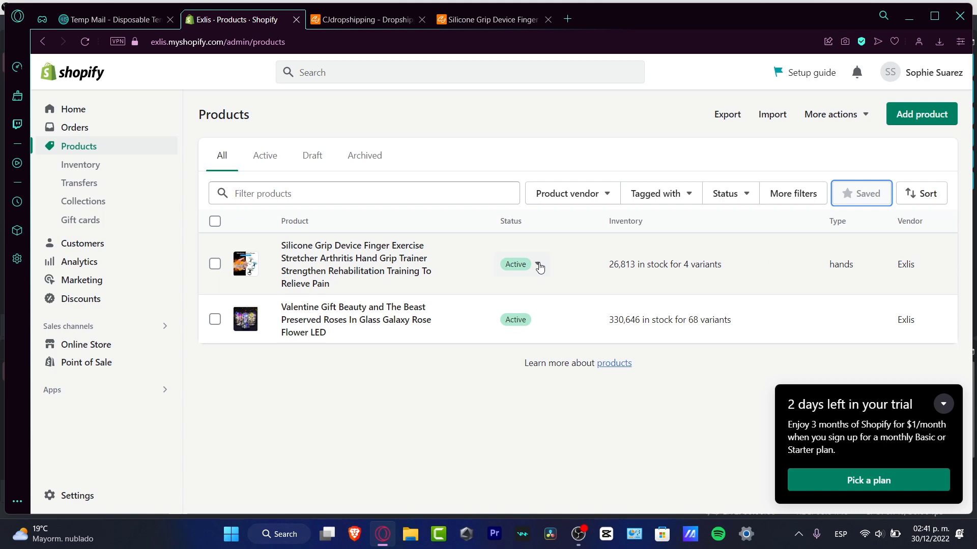
- Check the grip trainer's listing result and close the success message and listing form
click(358, 20)
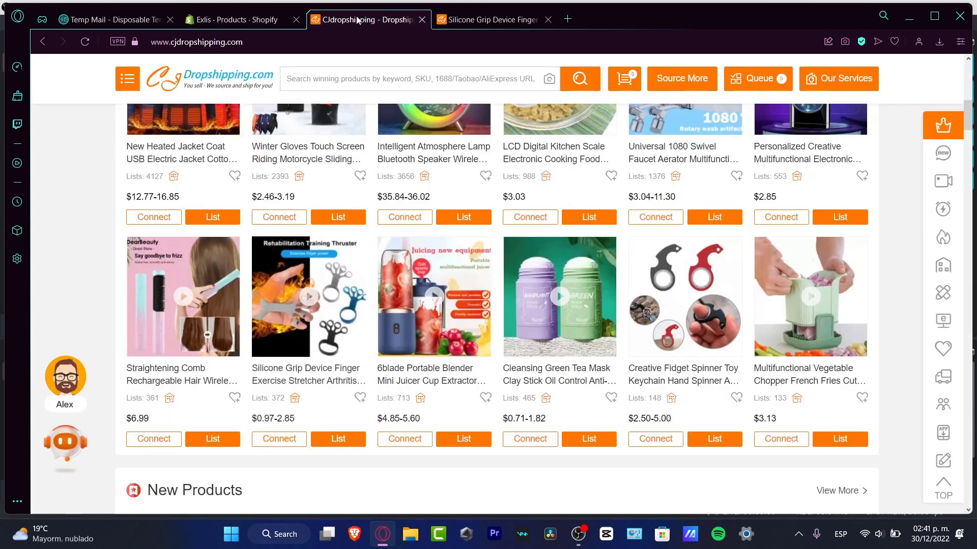
click(477, 20)
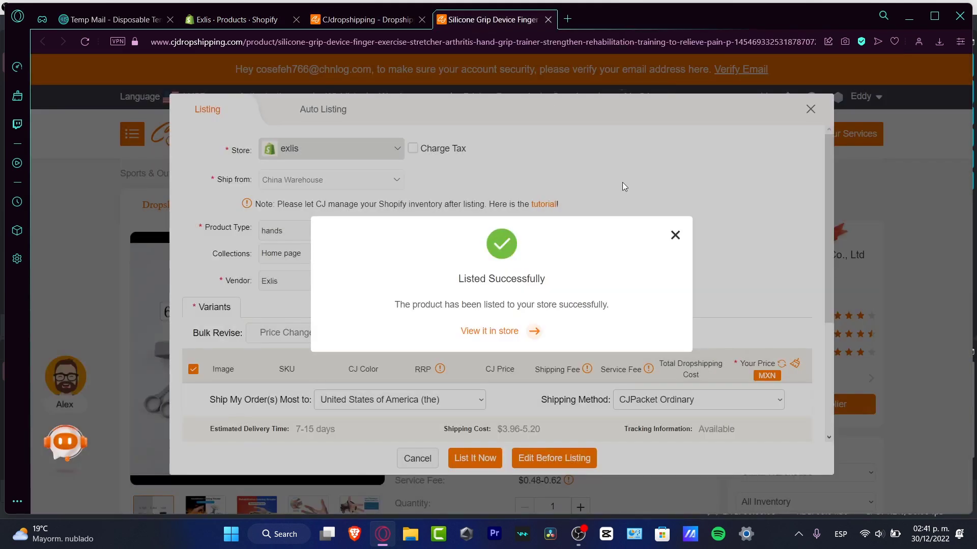
click(675, 238)
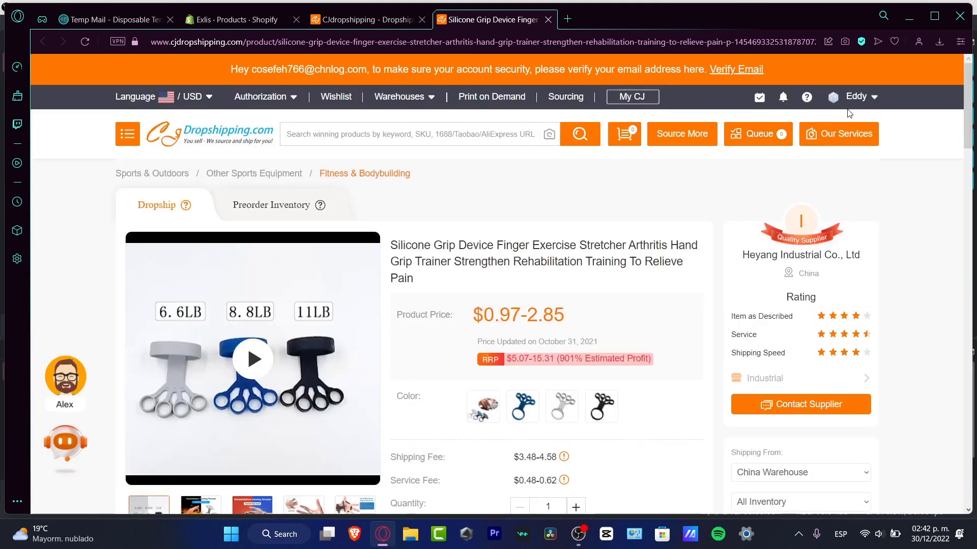
- Review the CJ account profile page, then return to the CJdropshipping catalogue
mouse_move(854, 99)
click(881, 123)
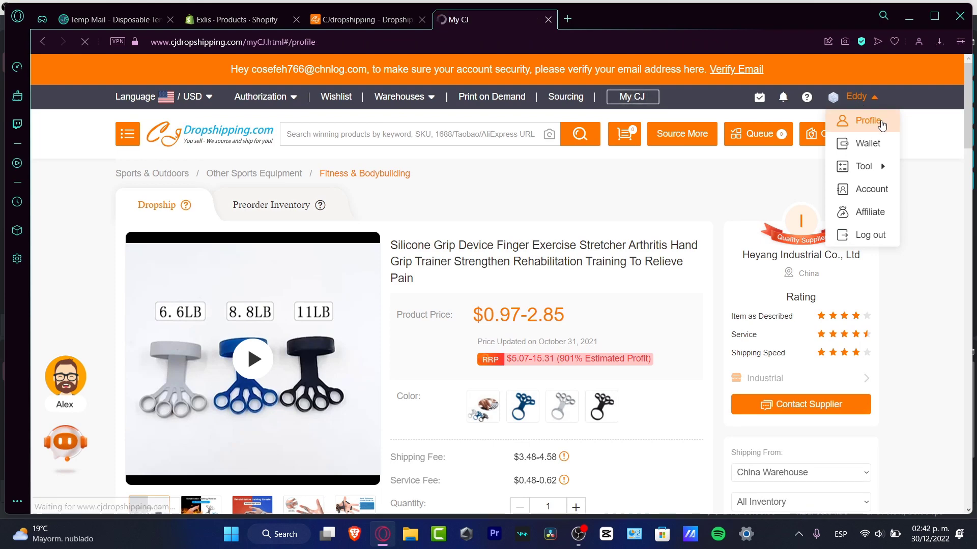
scroll(574, 239, down, 7)
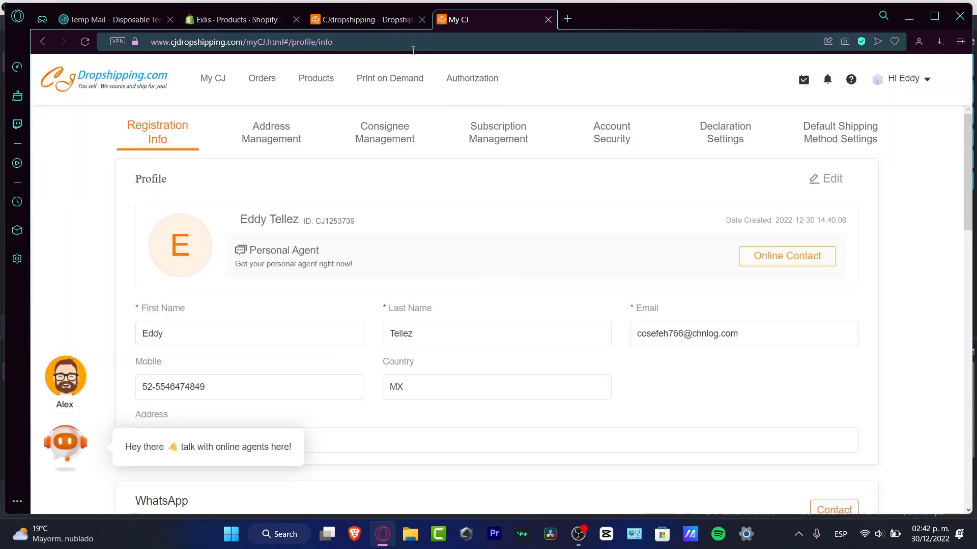
click(382, 23)
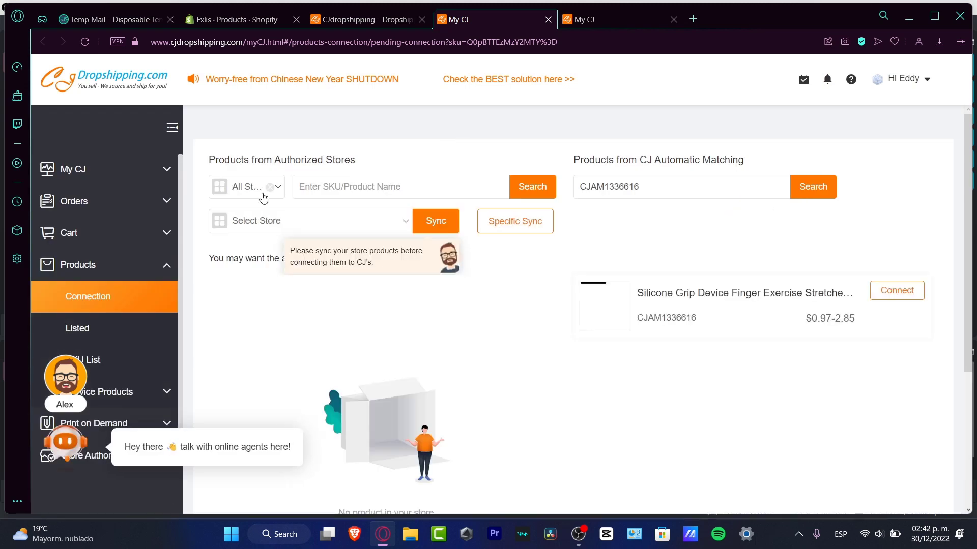
- Filter store products to exlis and search for the copied Shopify grip trainer title
click(263, 193)
click(262, 227)
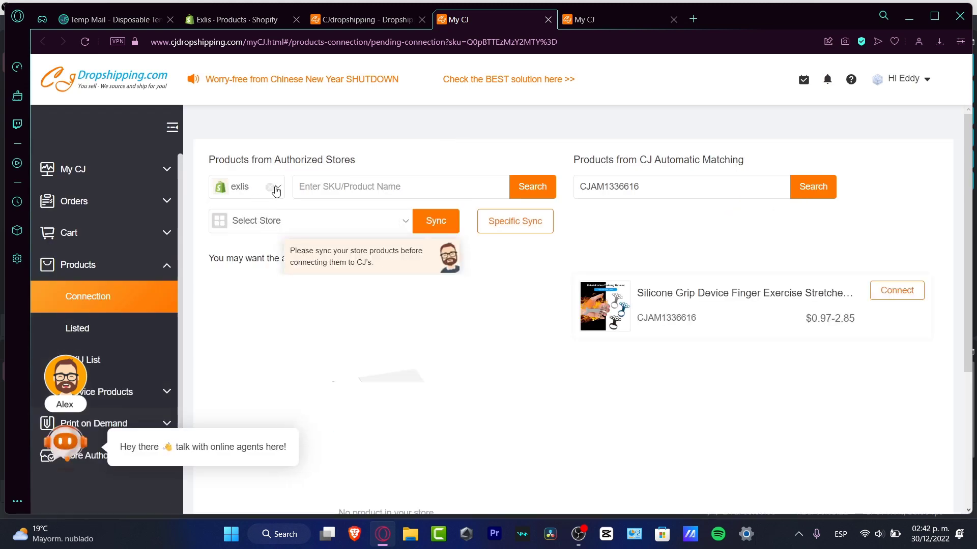
click(259, 23)
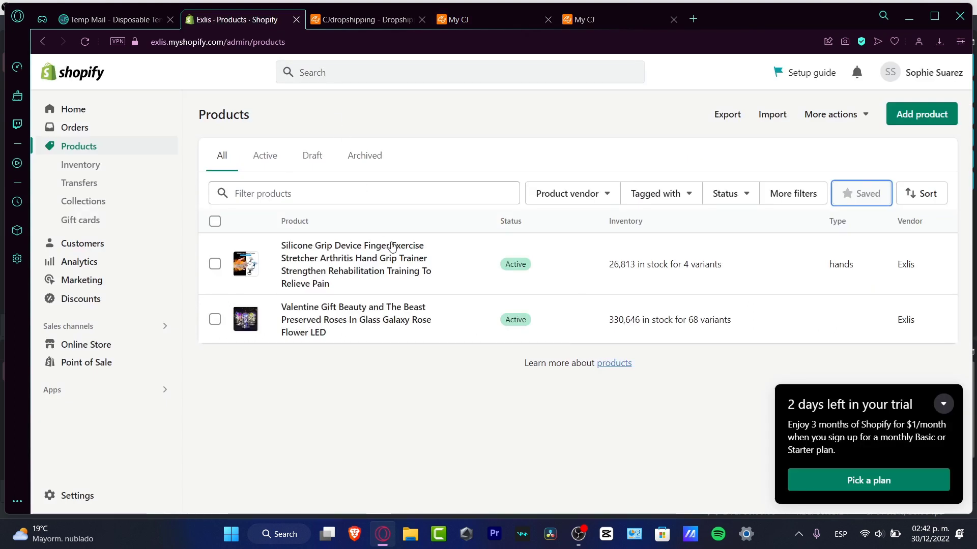
drag(331, 286, 290, 250)
click(352, 218)
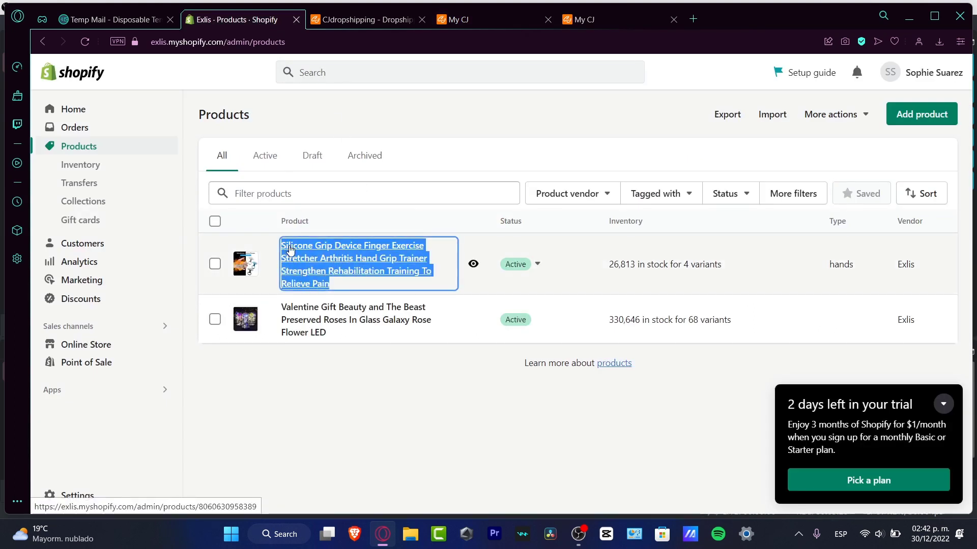
click(528, 21)
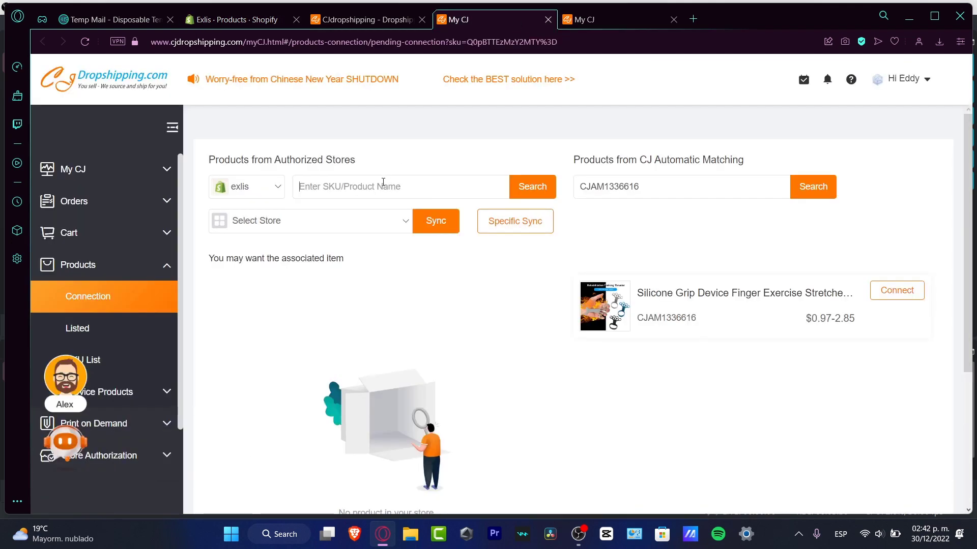
click(388, 197)
key(ctrl+v)
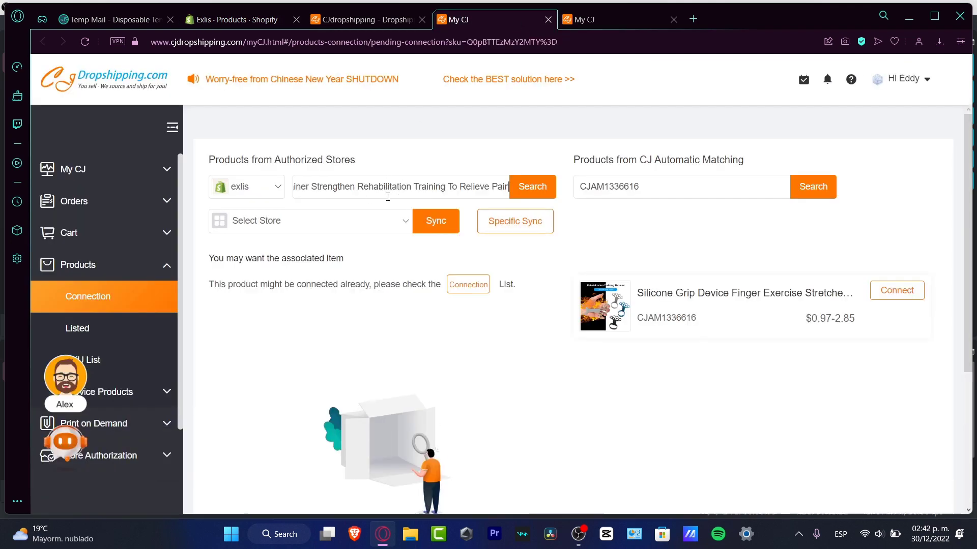
click(536, 196)
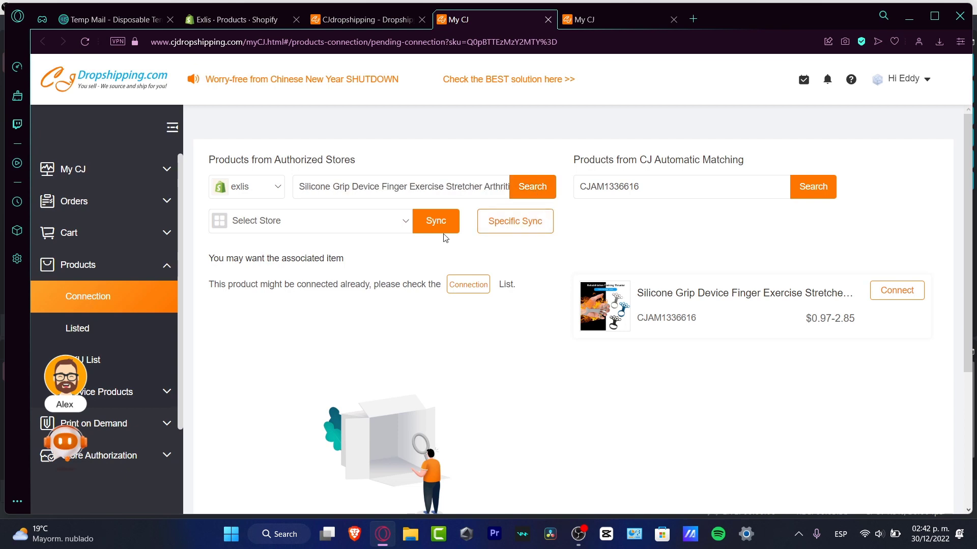
click(398, 223)
click(289, 263)
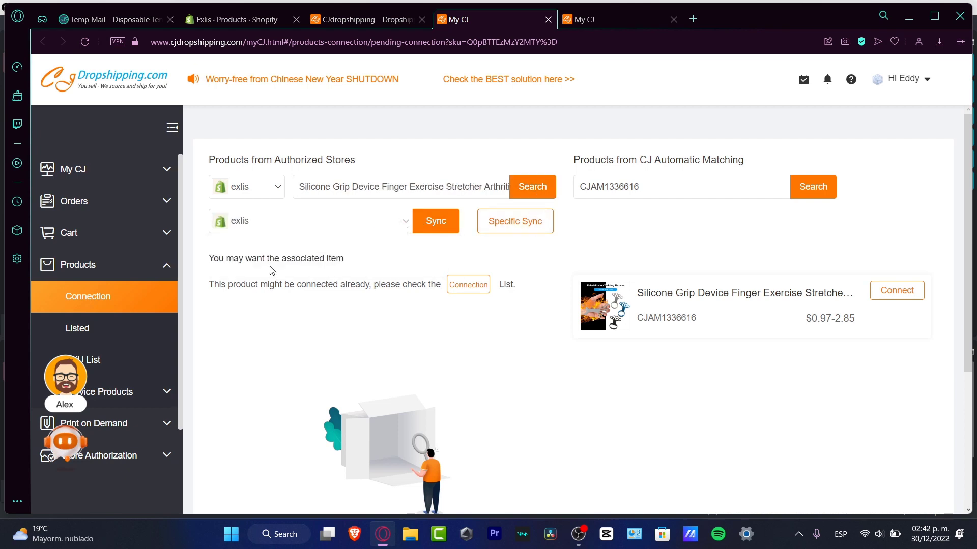
click(442, 216)
click(540, 305)
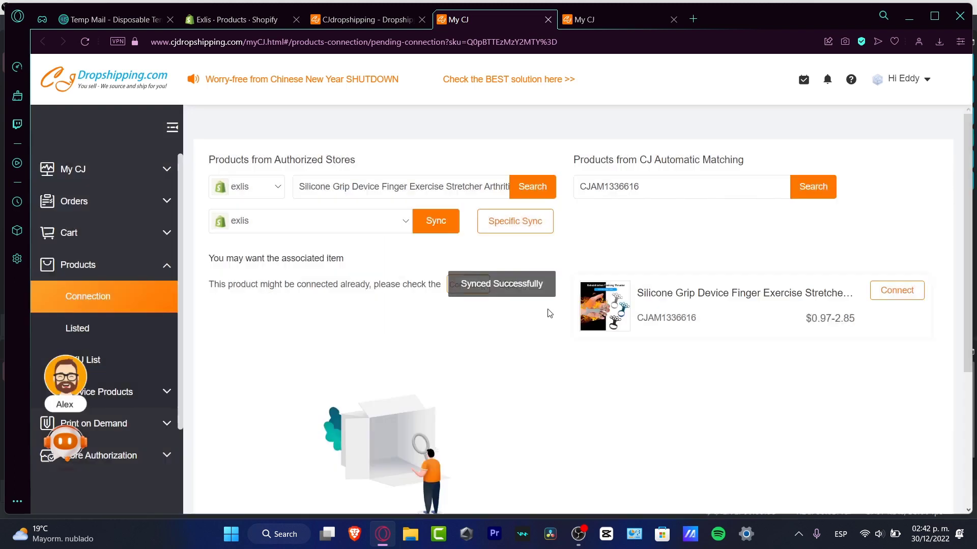
click(897, 290)
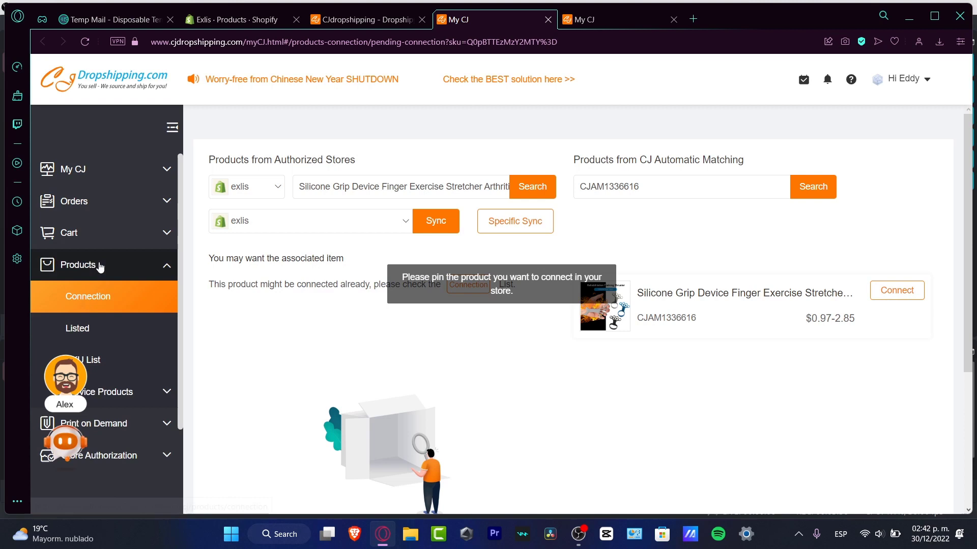
scroll(127, 263, down, 2)
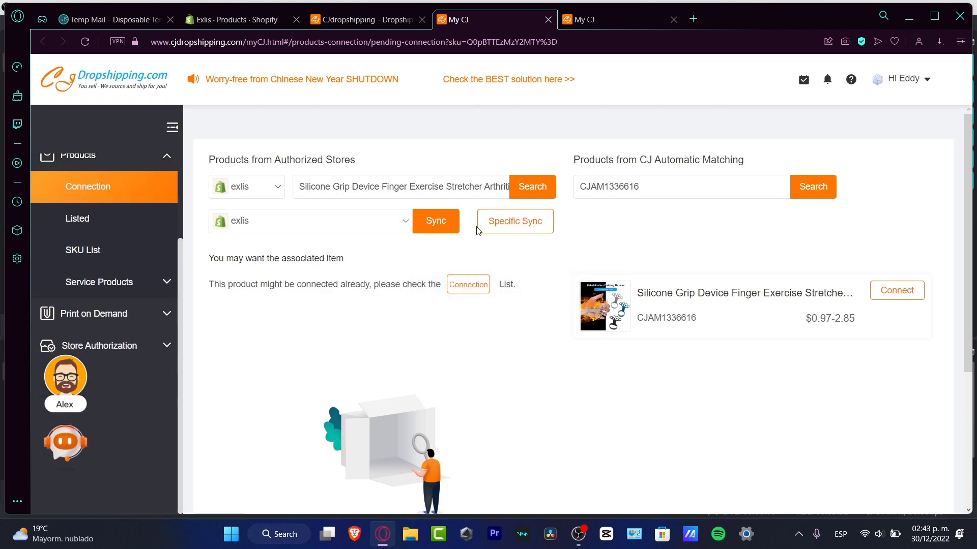
click(468, 285)
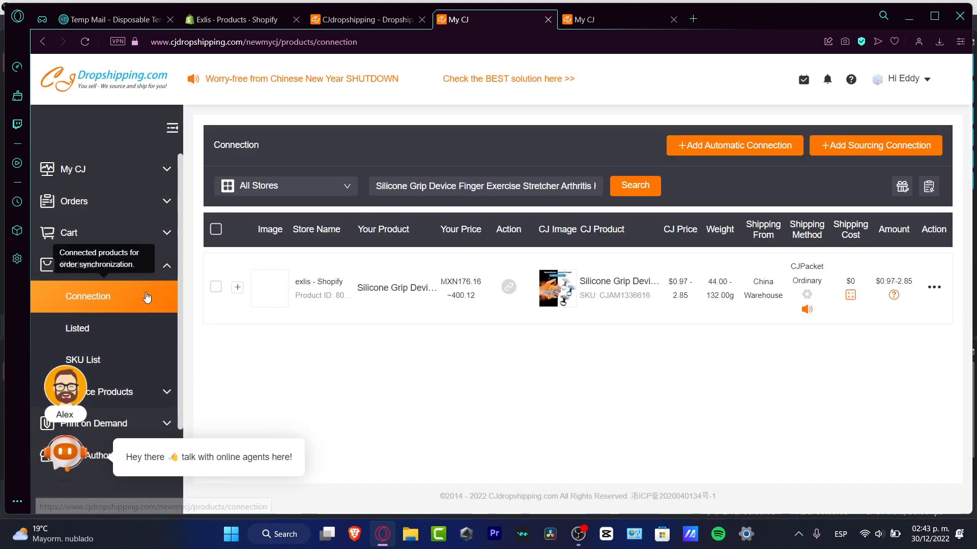
- View the Shopify Orders page and close the duplicate My CJ connection page
mouse_move(283, 296)
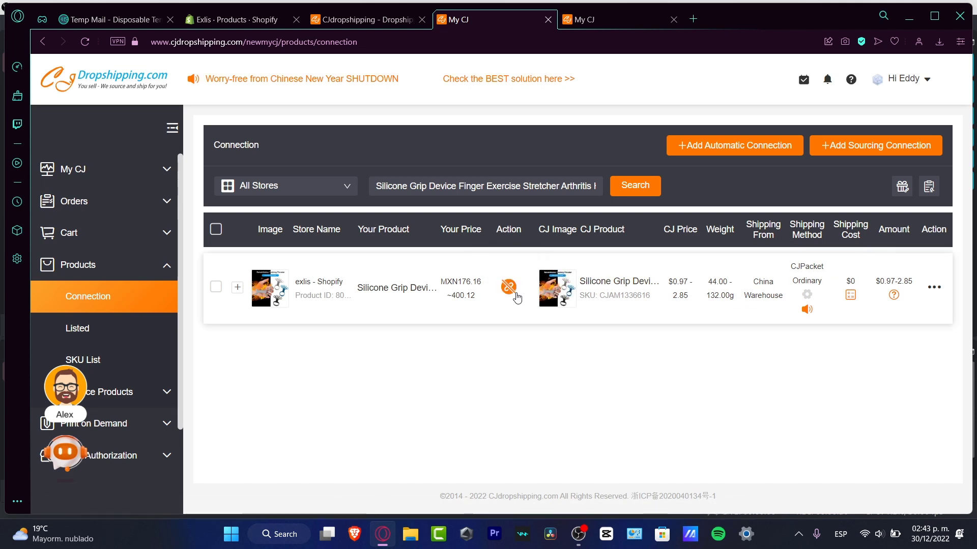
click(246, 19)
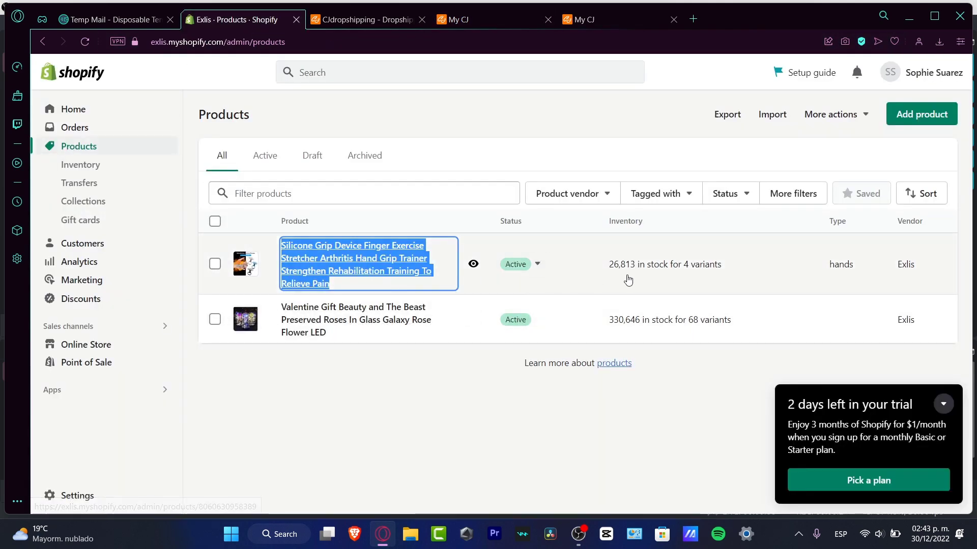
click(92, 129)
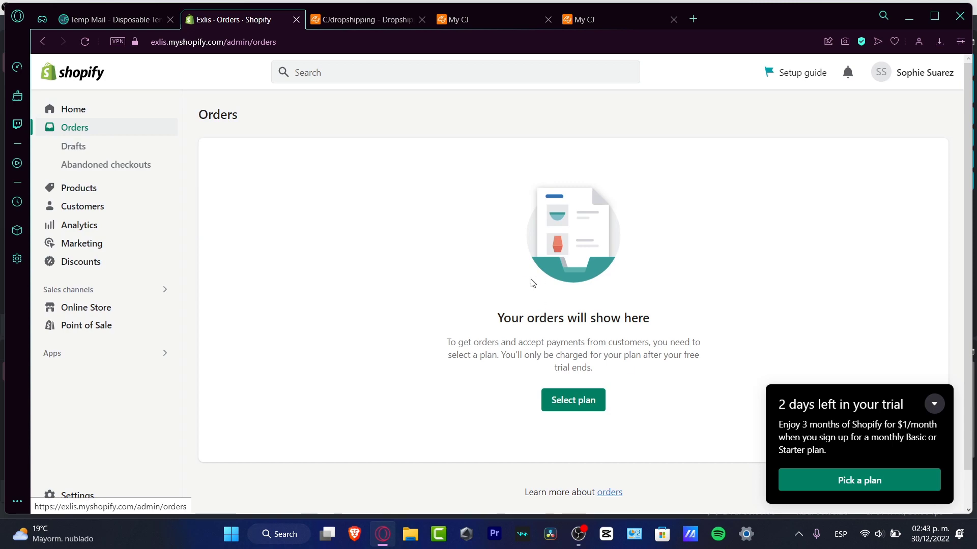
click(363, 20)
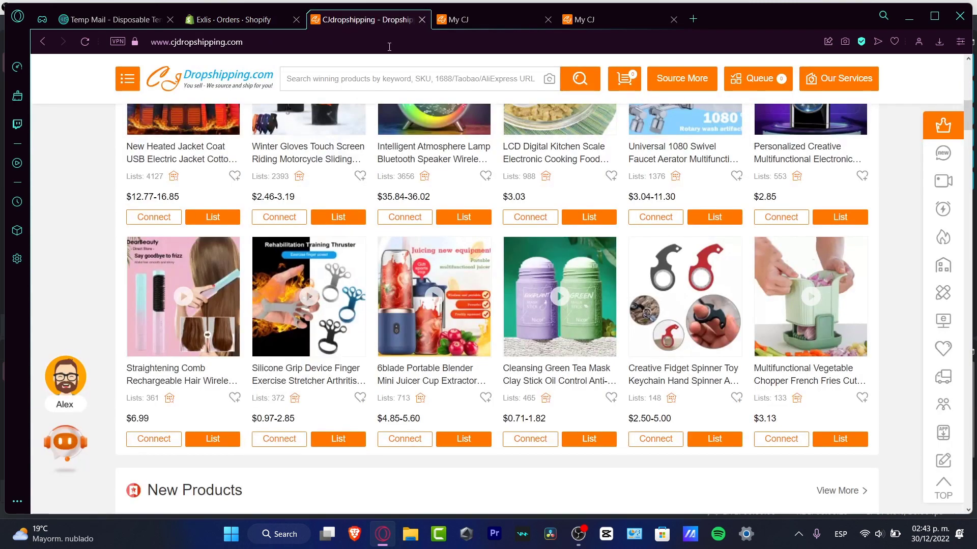
click(507, 18)
click(673, 20)
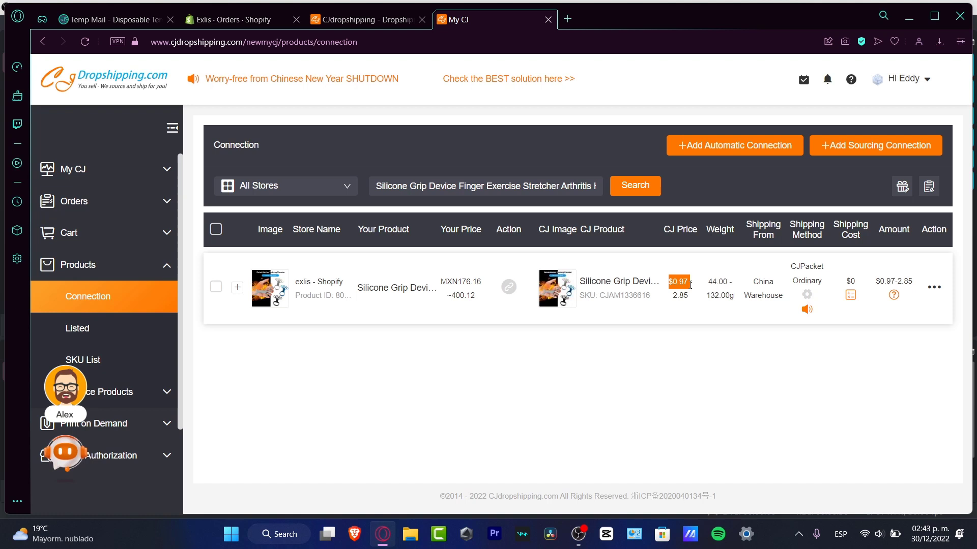
- Inspect the grip trainer's $0.97 CJ price and its product thumbnails
drag(690, 283, 686, 284)
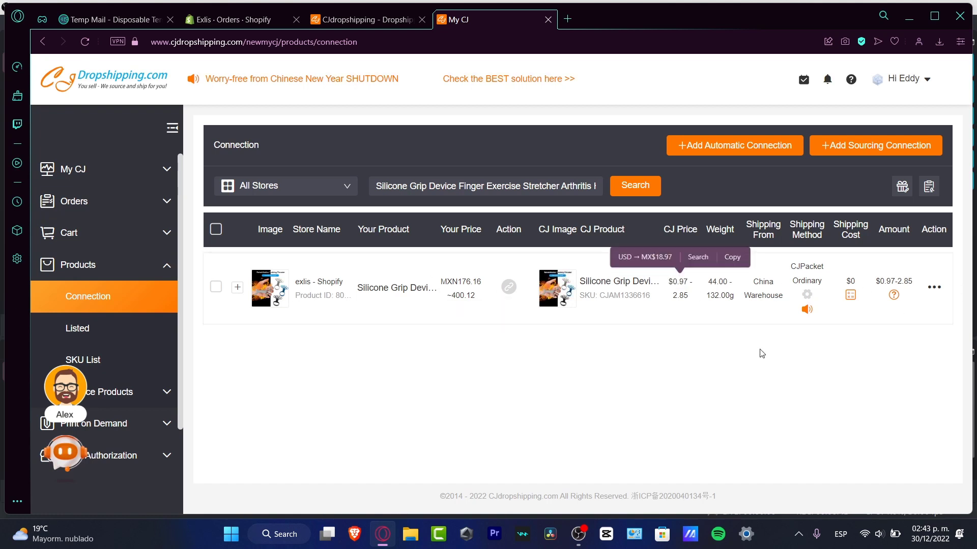
click(579, 316)
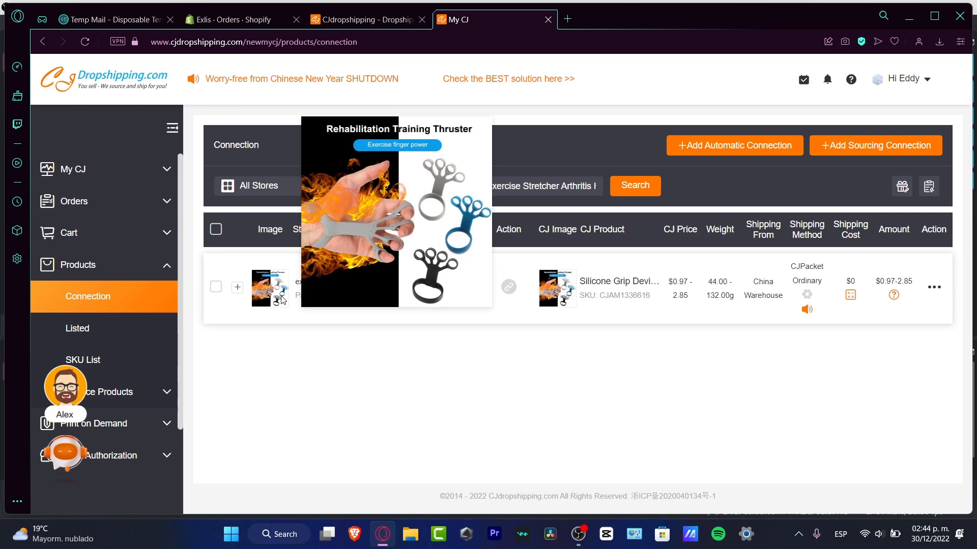
mouse_move(561, 297)
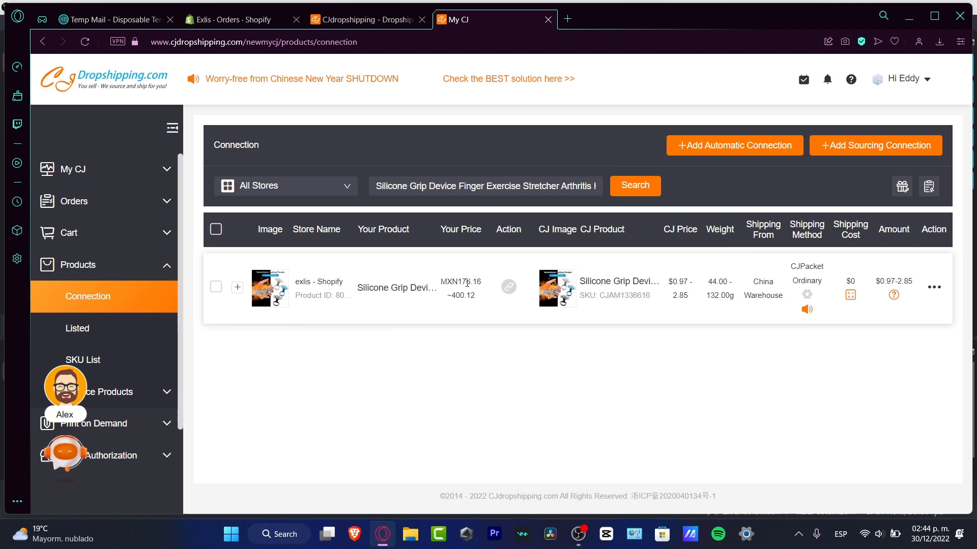
- Compare CJ's listed products with Shopify Products, which shows the grip trainer and Valentine roses Active
click(273, 18)
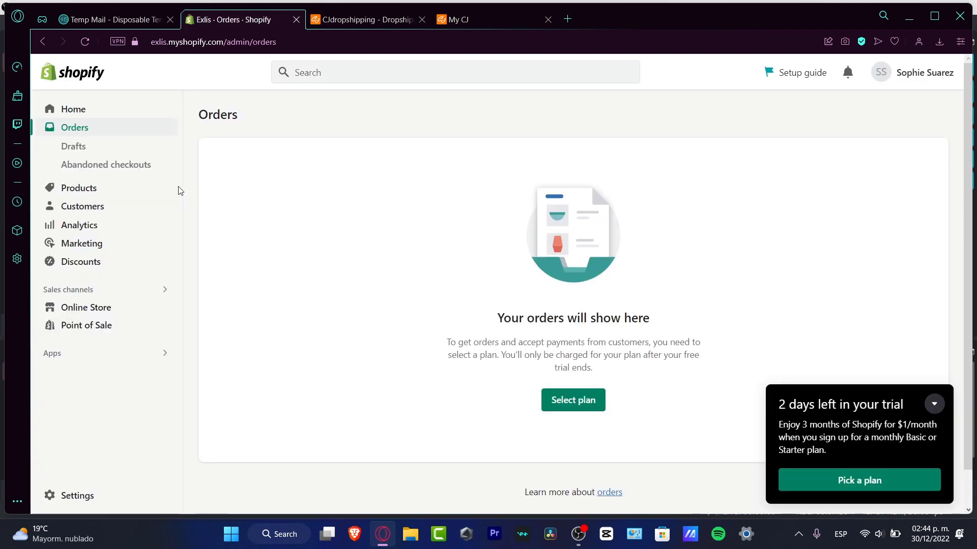
click(78, 188)
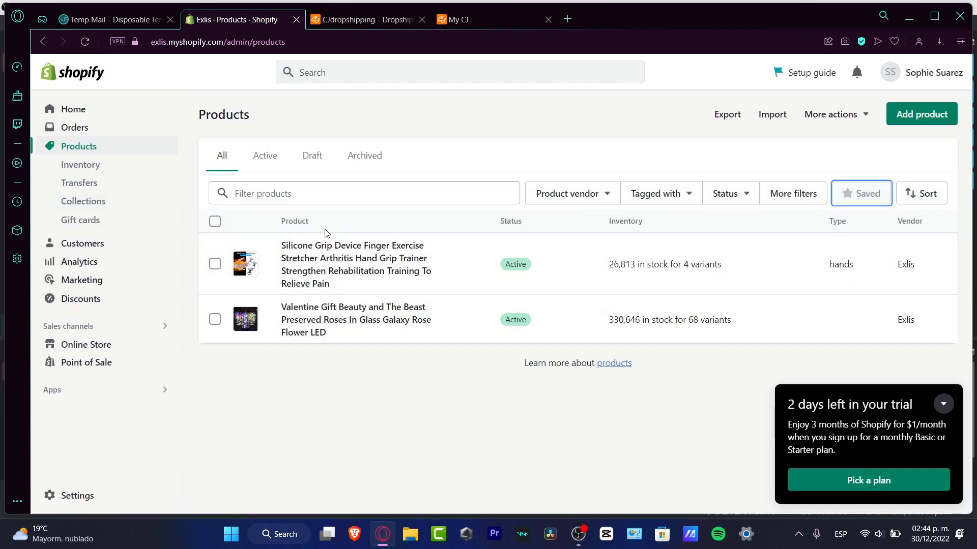
click(359, 20)
click(478, 19)
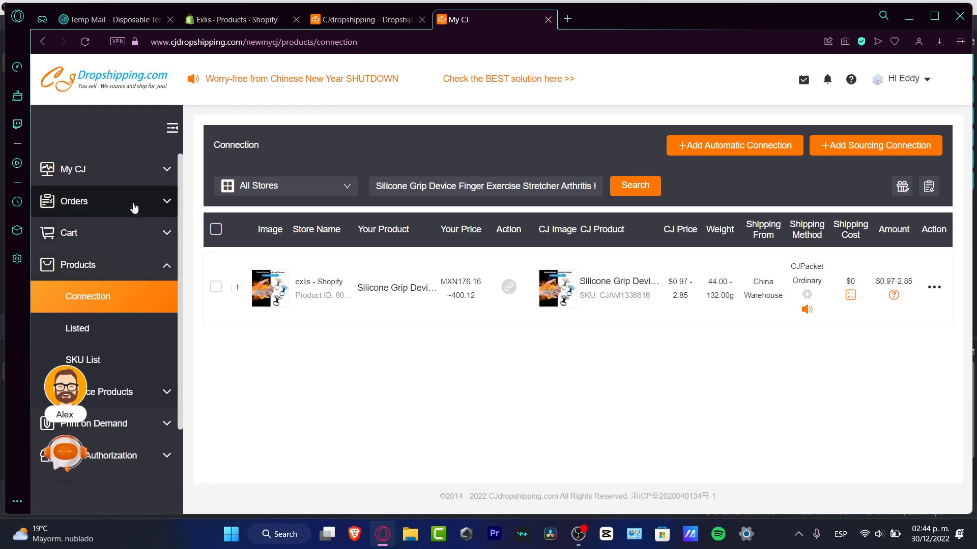
click(128, 328)
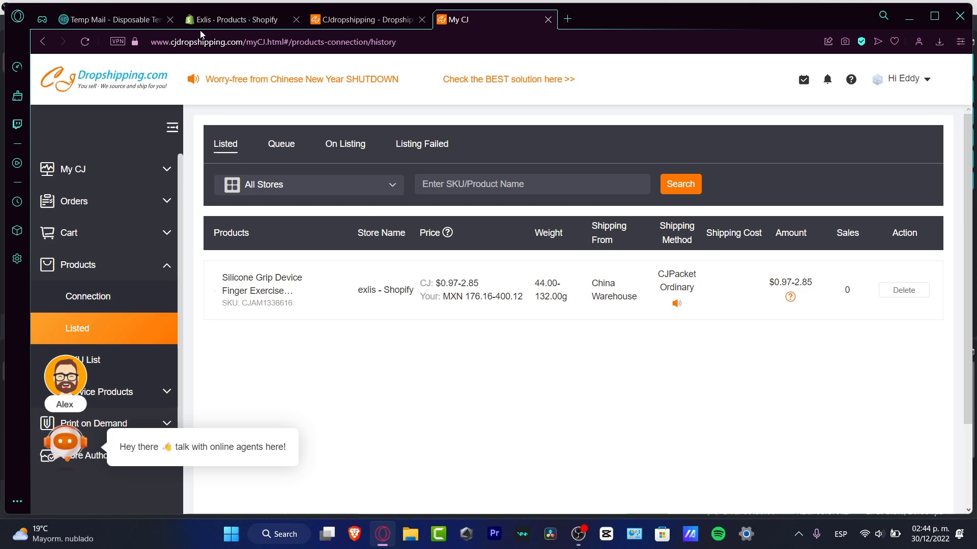
click(234, 20)
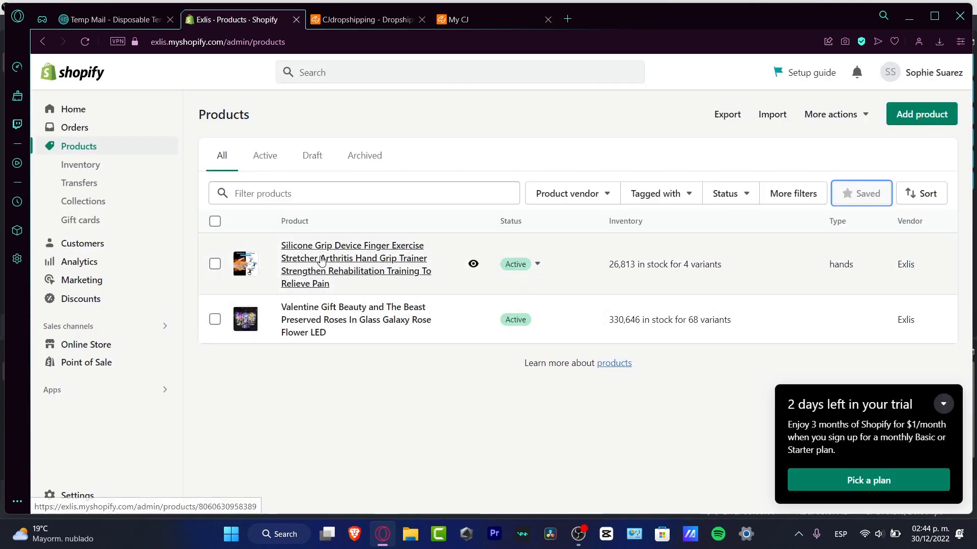
click(458, 19)
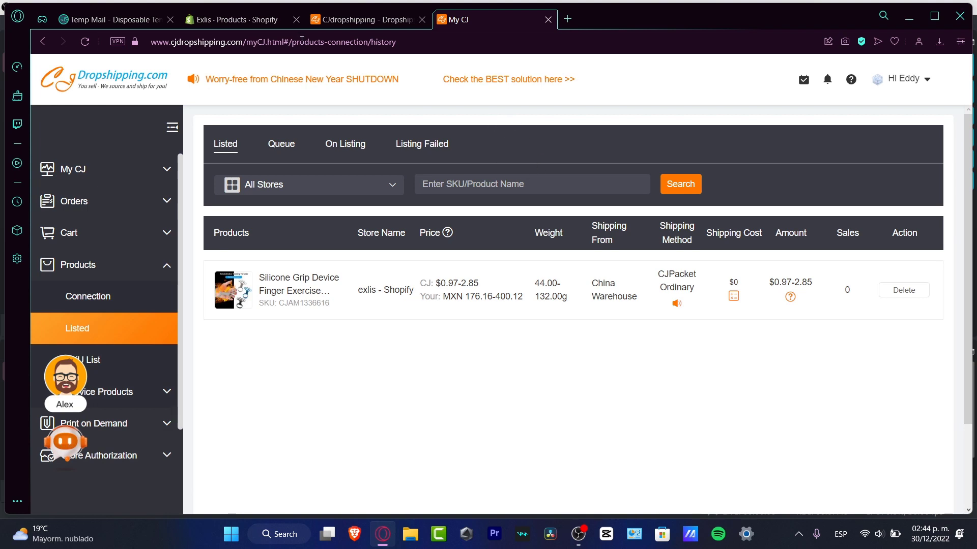
click(271, 23)
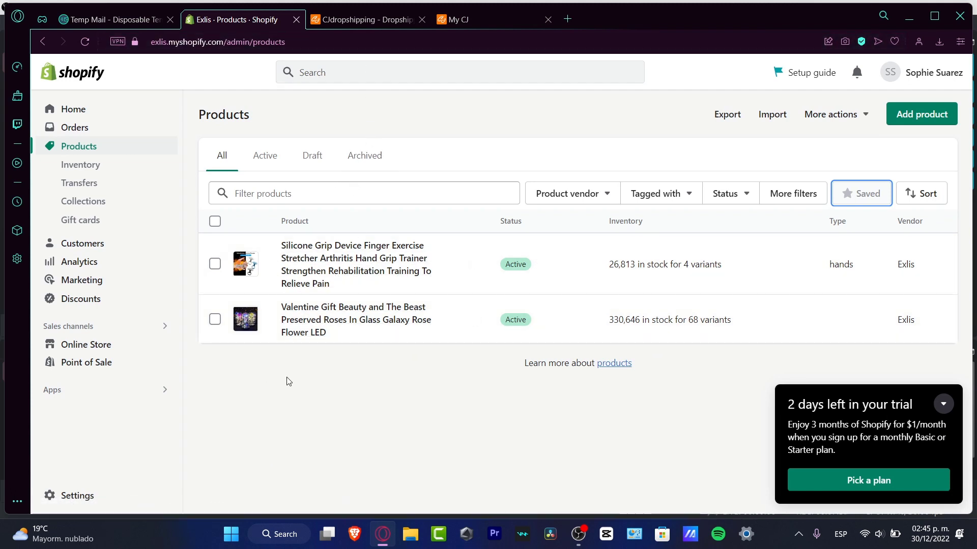
- Go to Settings > Payments and open the third-party payment providers list
click(108, 494)
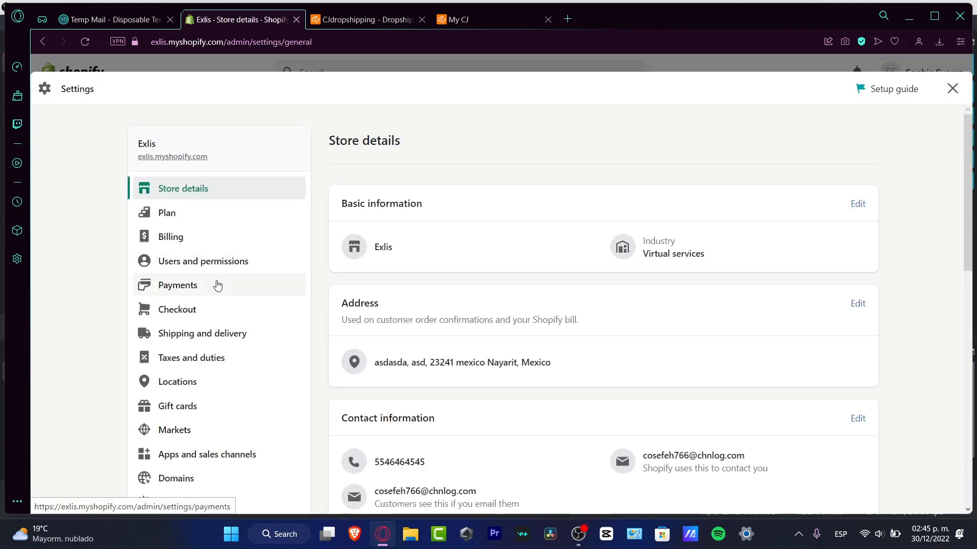
click(217, 286)
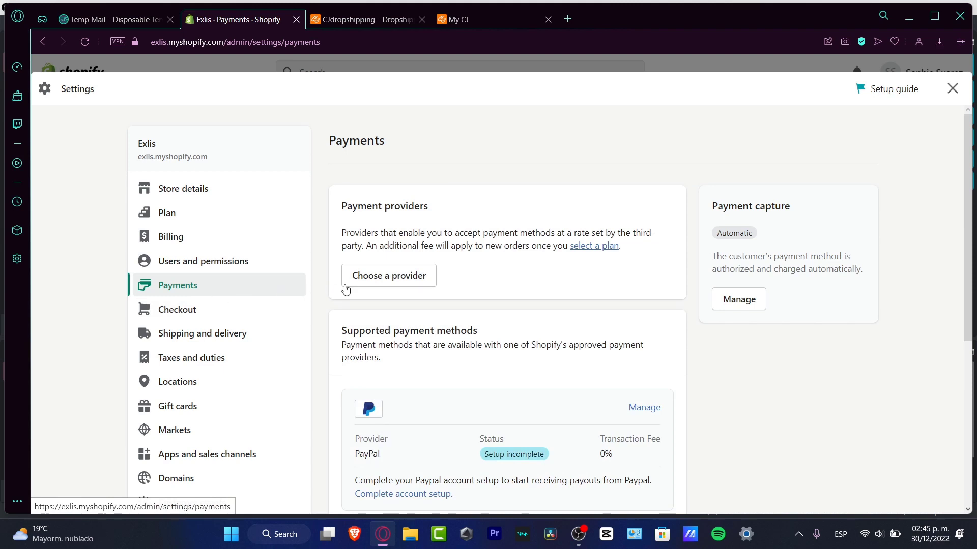
click(365, 283)
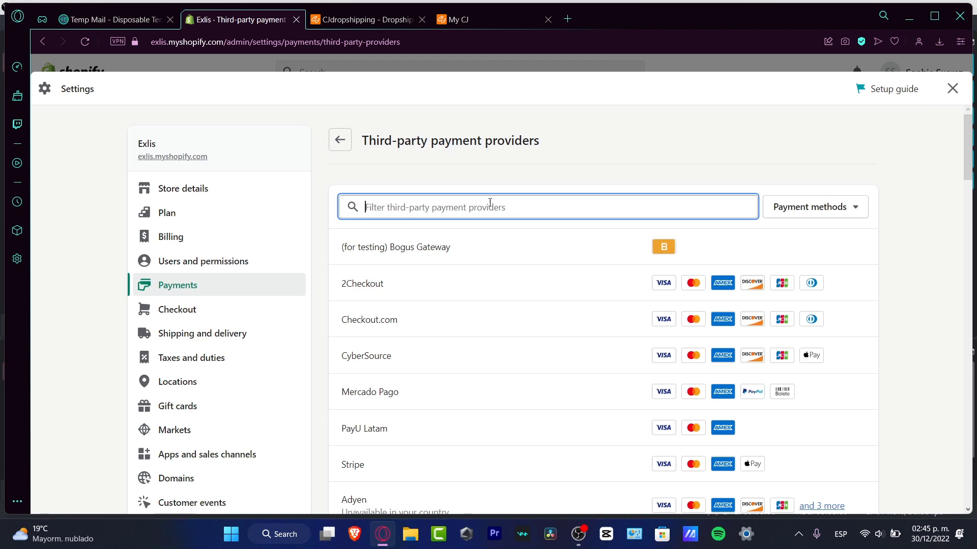
- Filter providers by payment methods Apple Pay, Mastercard, Visa and PayPal
click(810, 214)
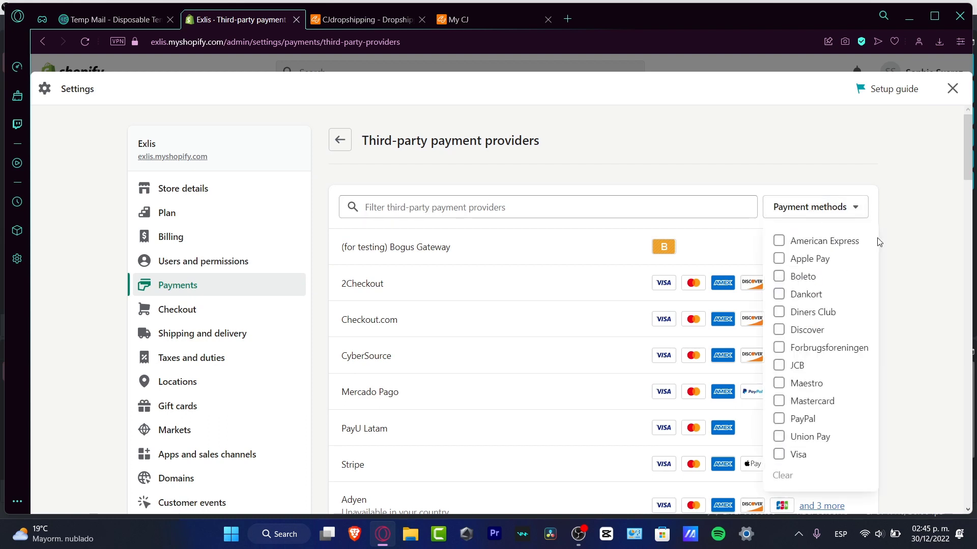
click(822, 262)
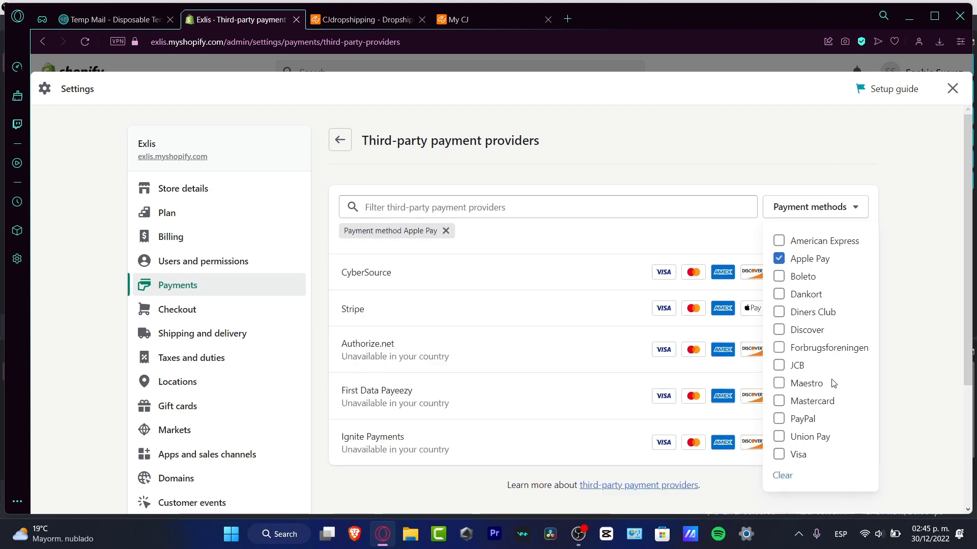
click(830, 406)
click(802, 459)
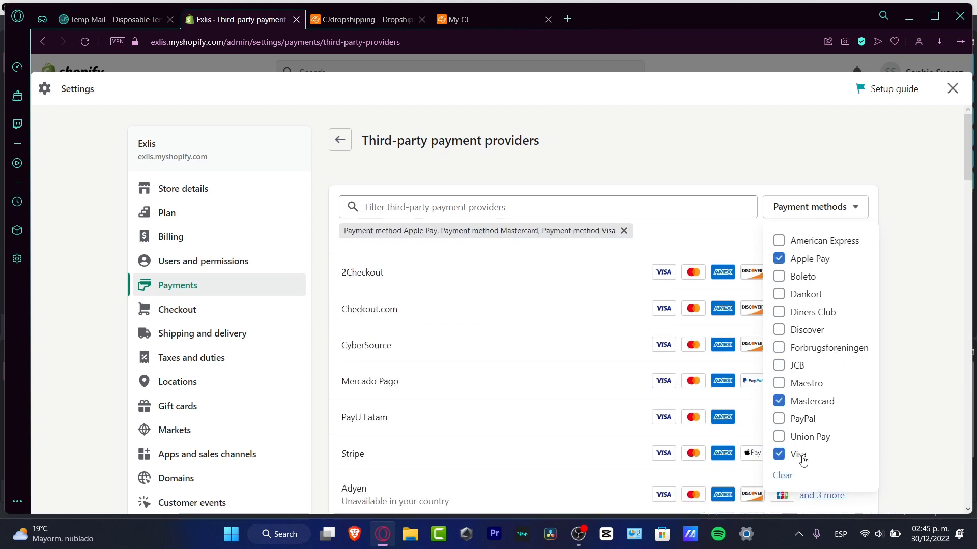
click(811, 420)
click(764, 167)
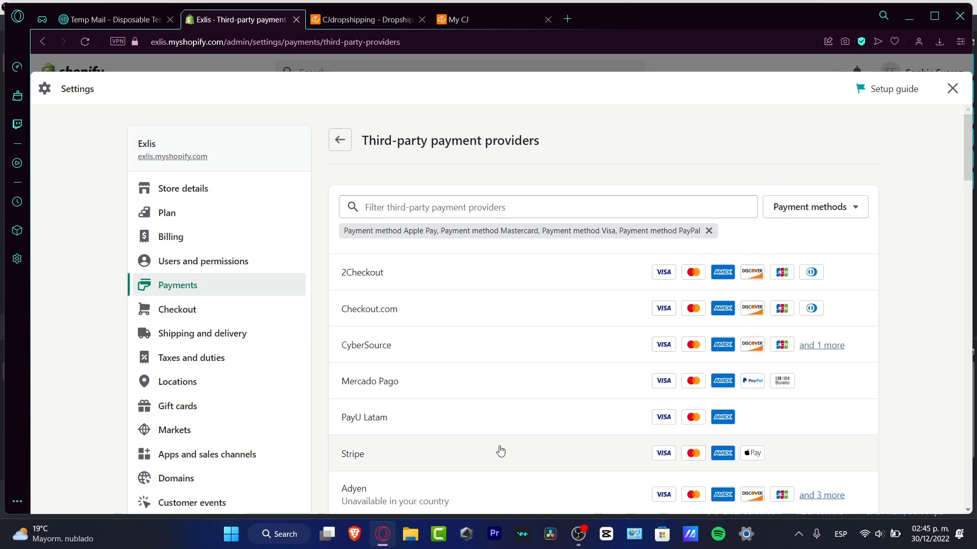
scroll(501, 454, down, 4)
scroll(504, 451, up, 4)
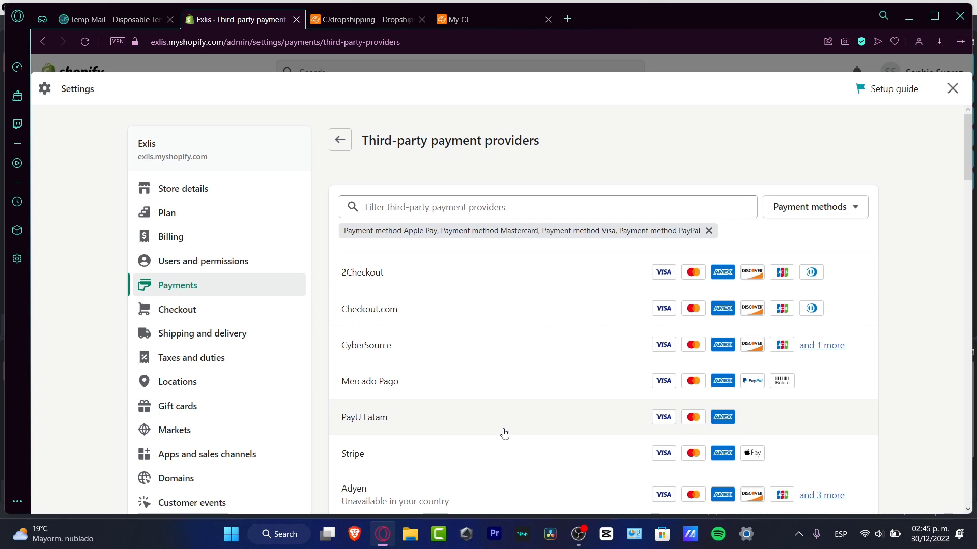
- Look through Mercado Pago's settings, tick Enable test mode, then leave without saving
click(436, 387)
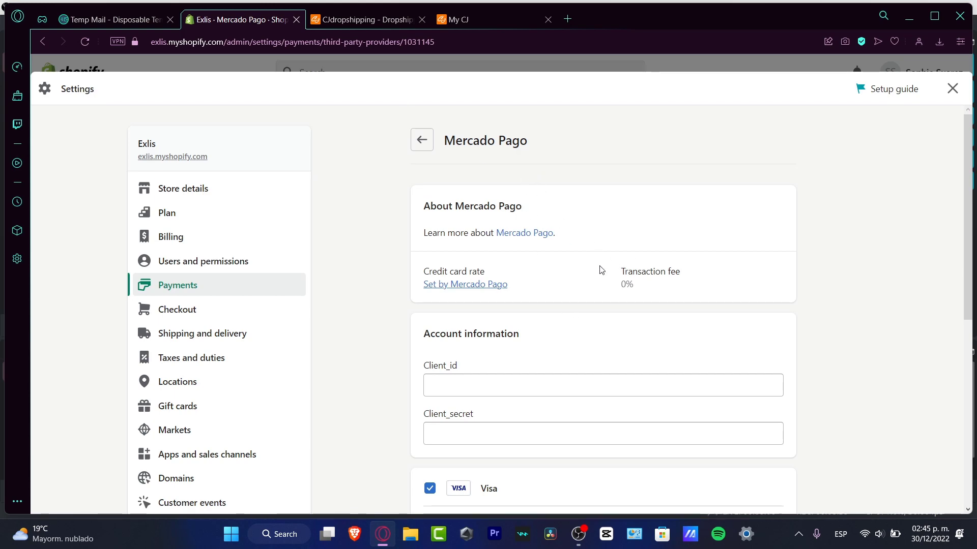
scroll(601, 270, down, 4)
scroll(556, 183, up, 4)
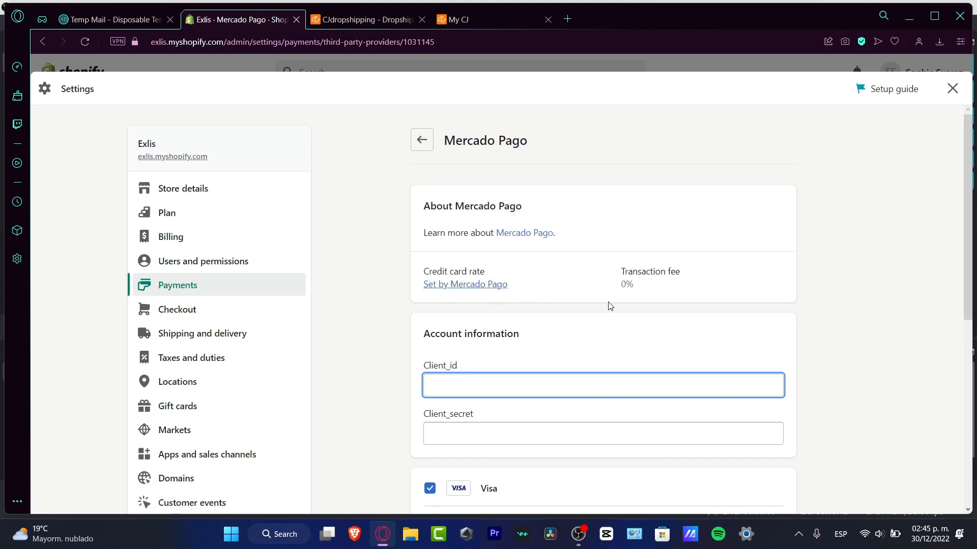
scroll(609, 306, down, 4)
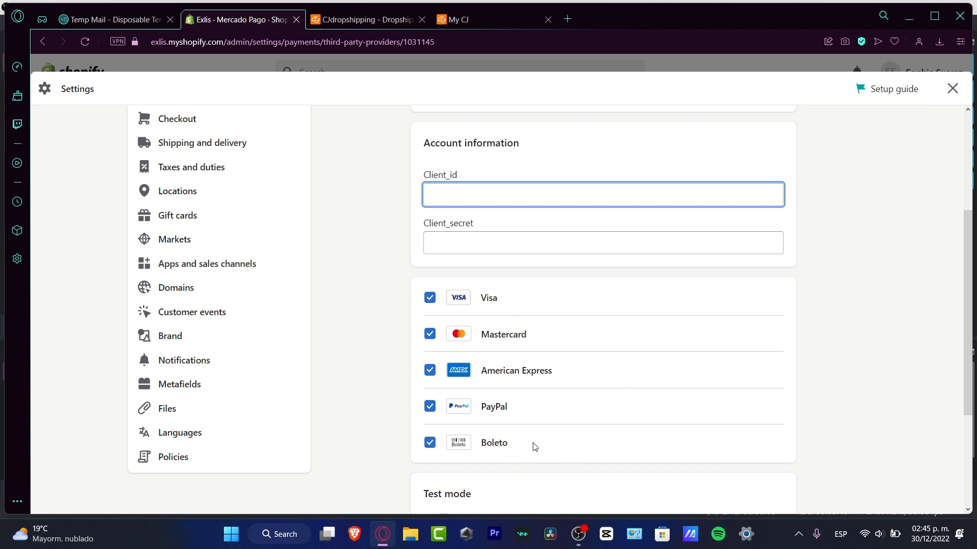
scroll(536, 448, down, 4)
click(494, 377)
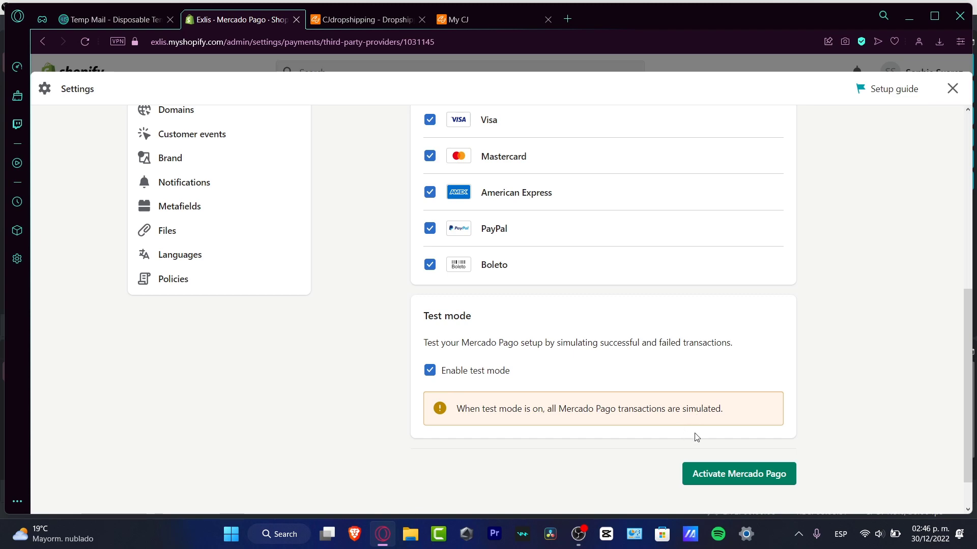
scroll(643, 405, up, 7)
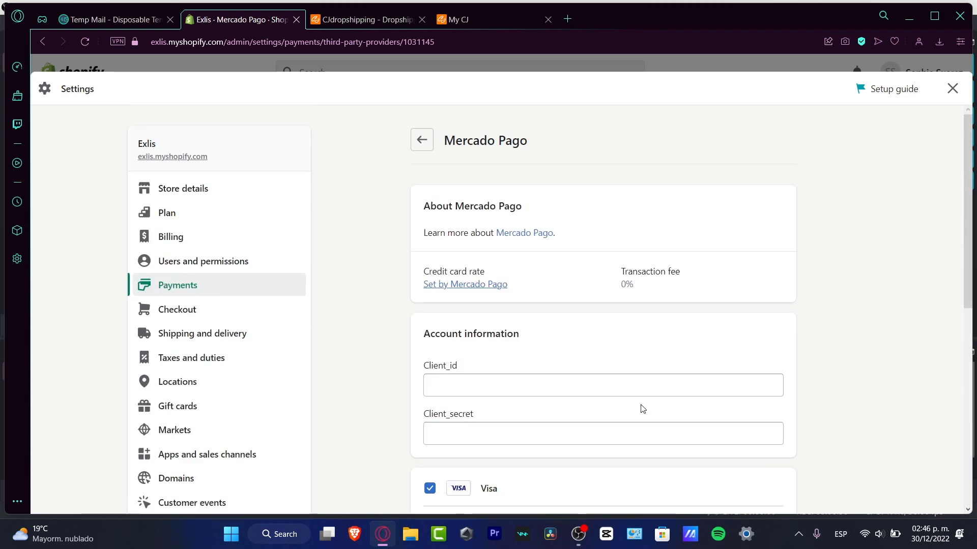
click(421, 139)
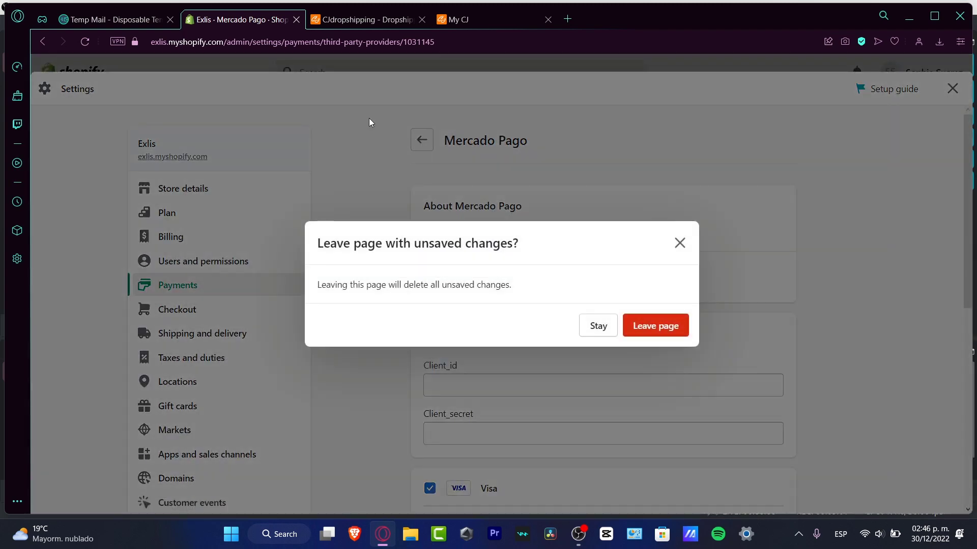
click(655, 326)
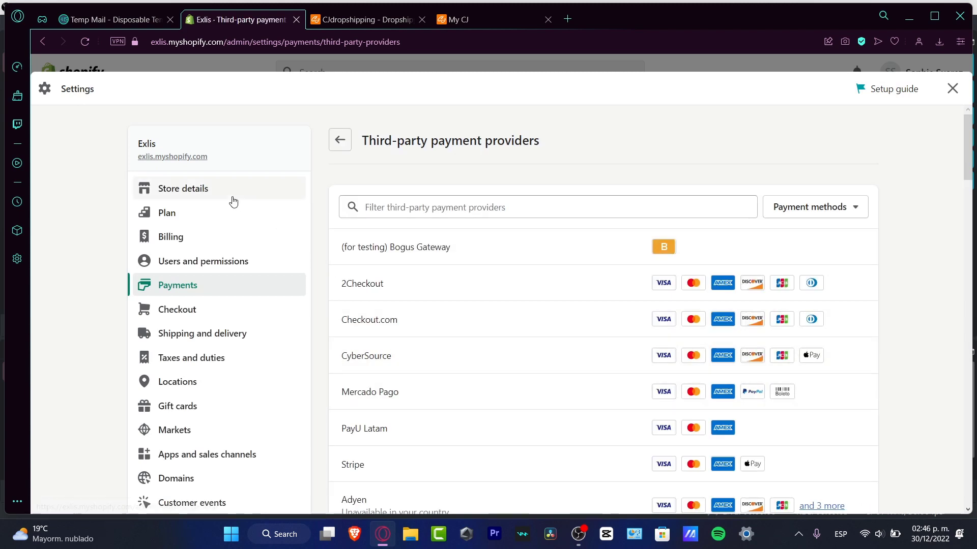
- From Online Store > Themes, preview the storefront with the current Dawn theme
click(952, 88)
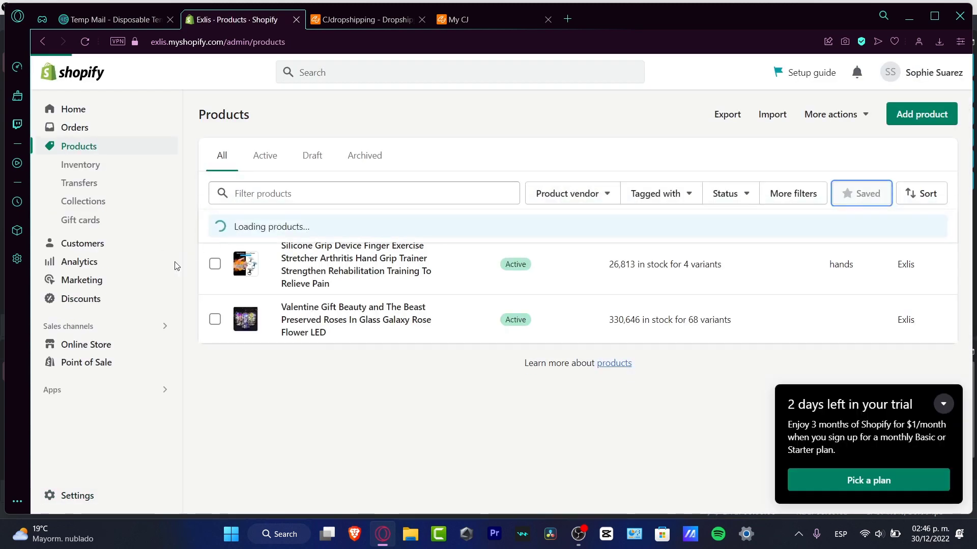
click(125, 348)
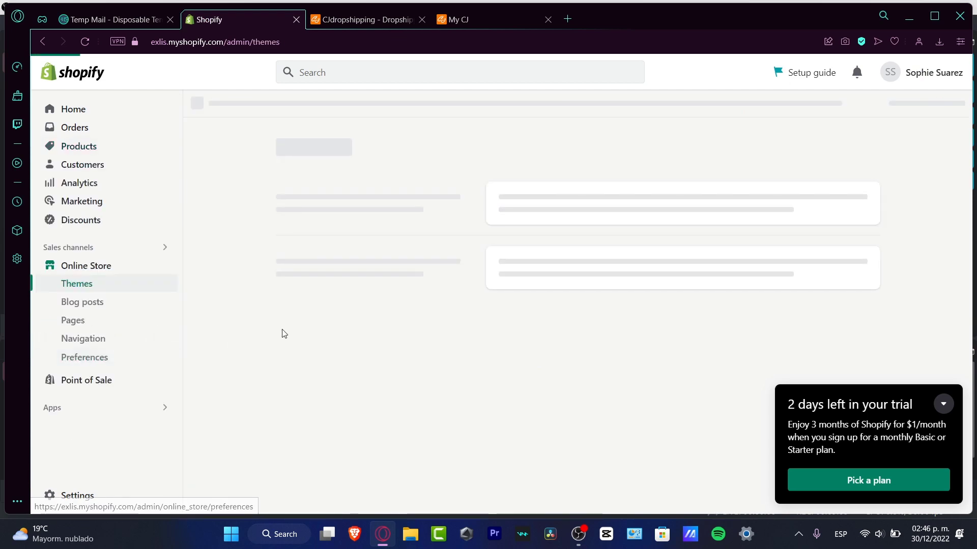
click(943, 404)
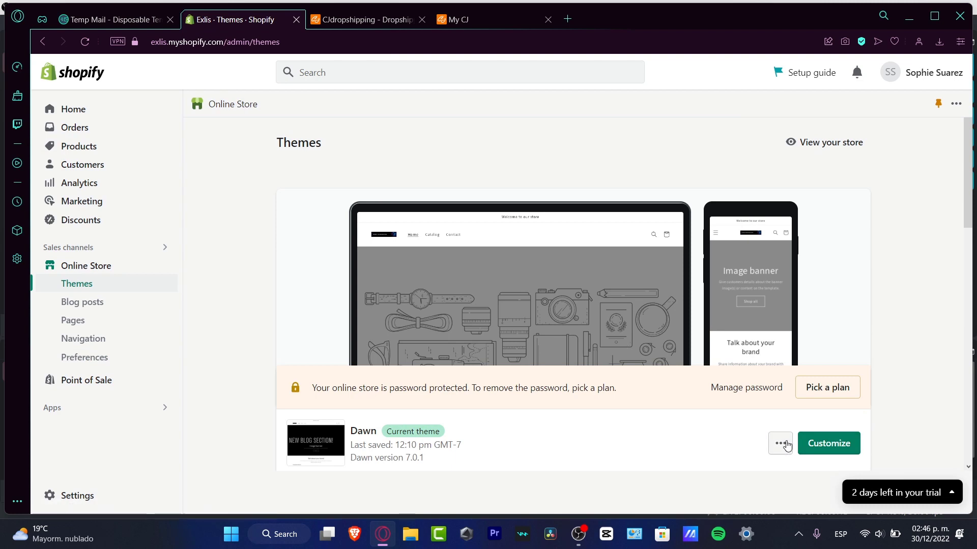
click(780, 443)
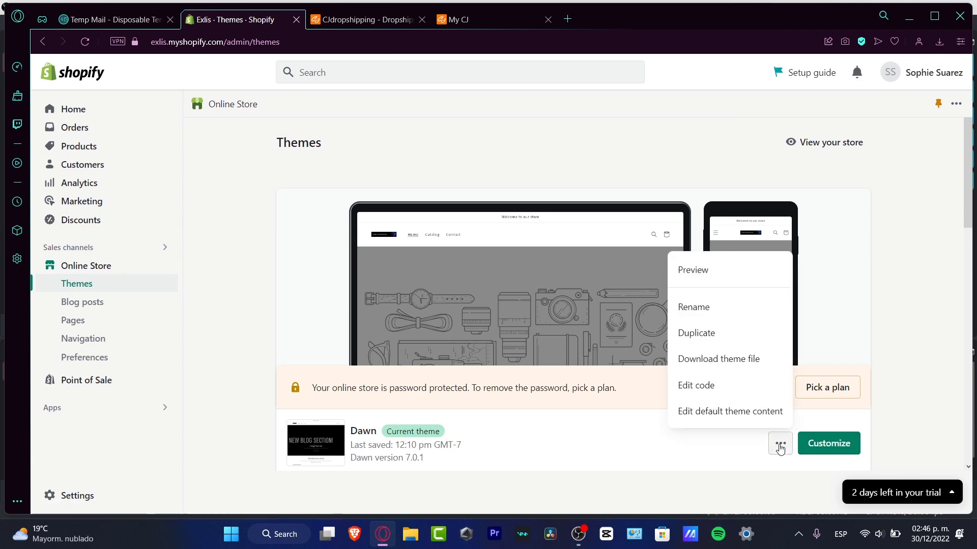
click(754, 272)
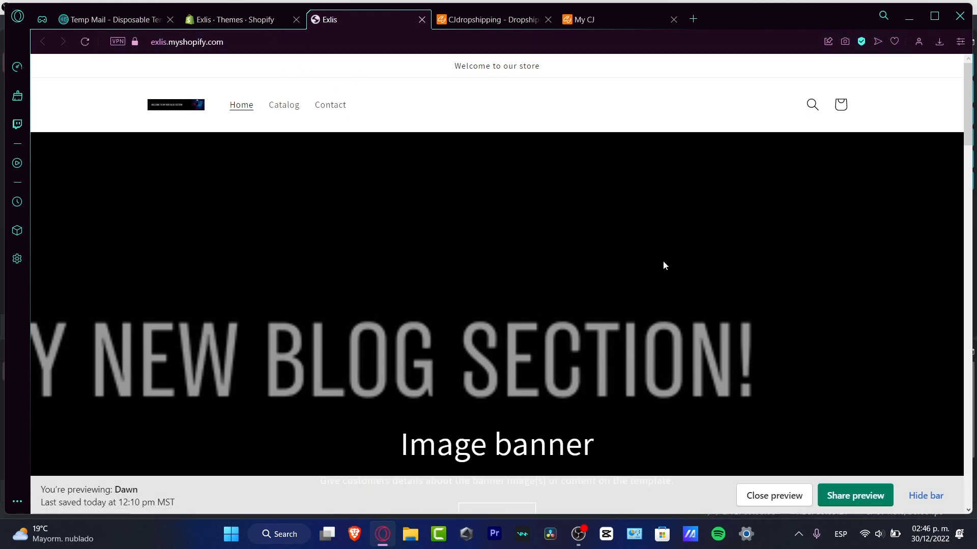
- Scroll the Exlis preview to Featured products, showing the grip trainer and rose lamp
scroll(663, 265, down, 10)
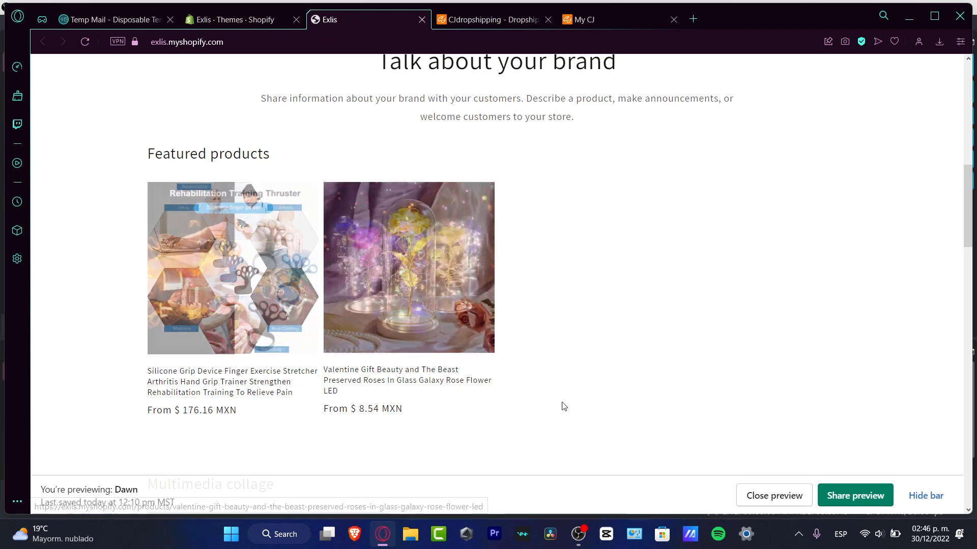
- In CJdropshipping's My CJ, open Orders > Orders Fulfillment
click(499, 23)
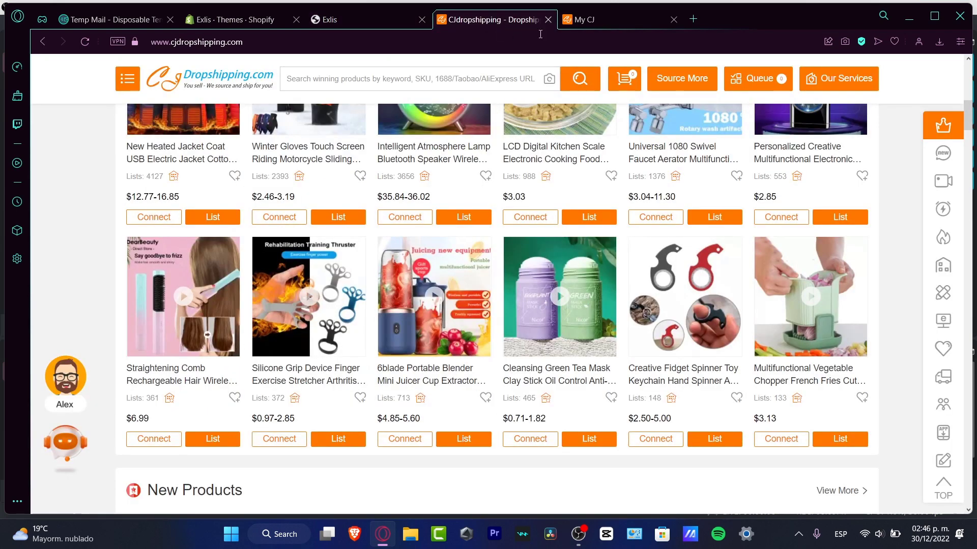
click(617, 23)
click(90, 214)
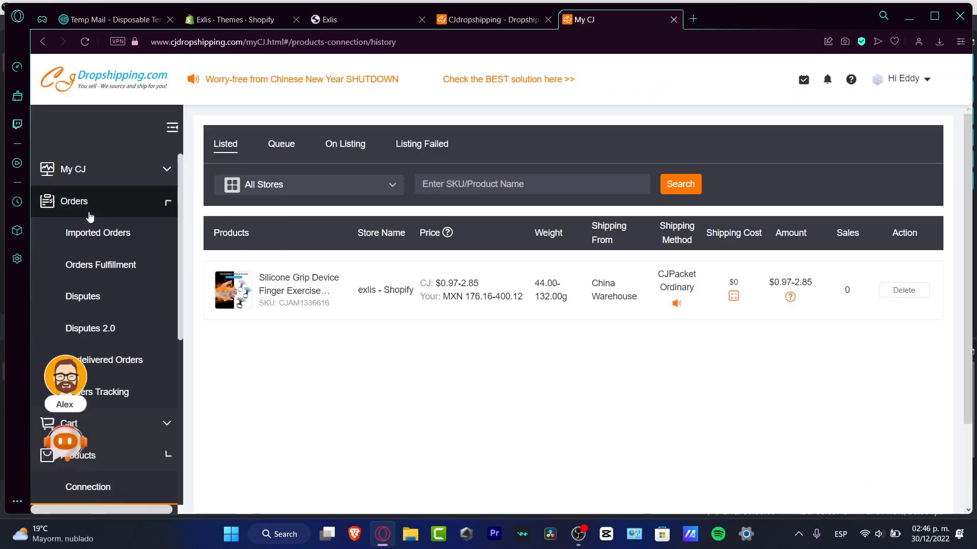
click(130, 274)
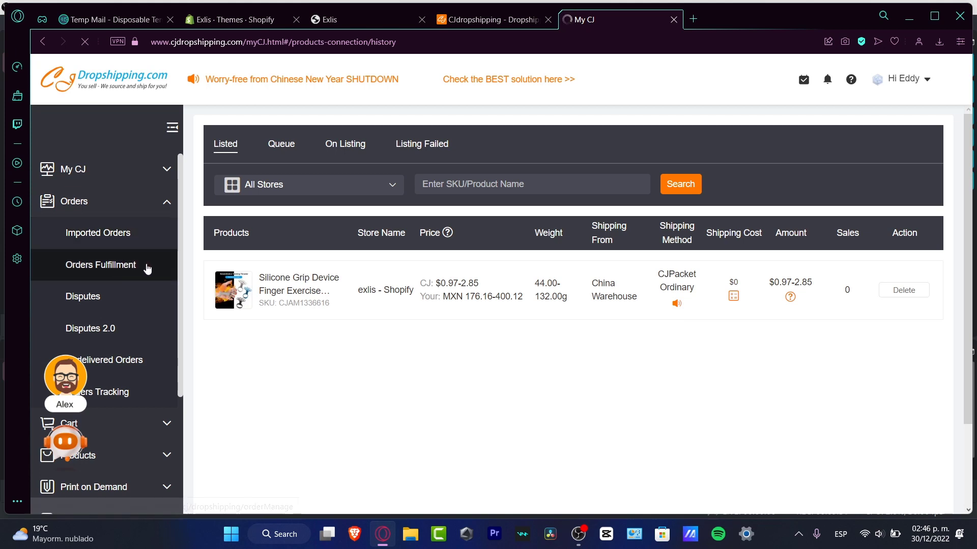